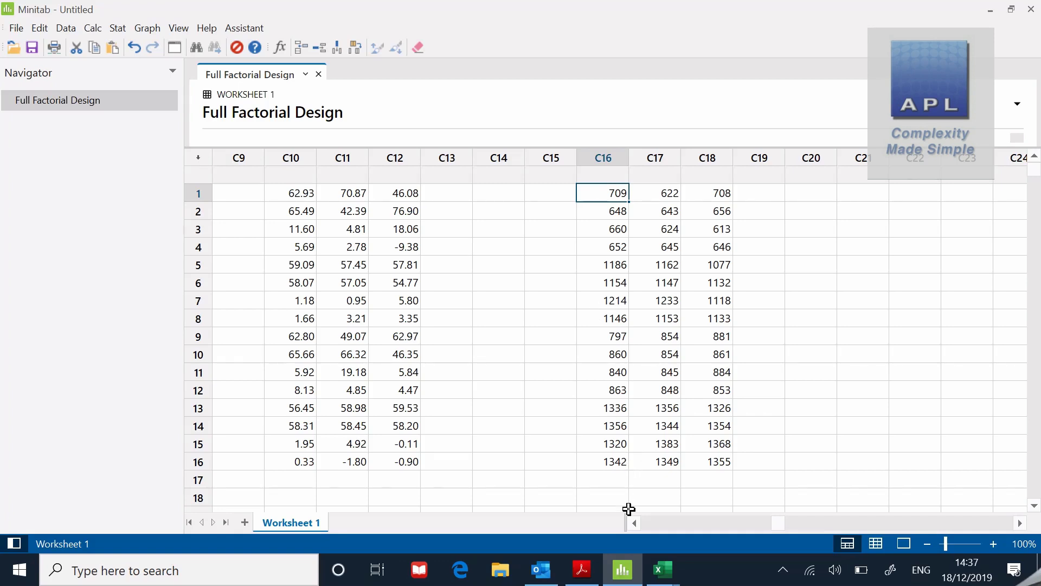
- Examine the replicate results in C10 to C12 against the design columns, comparing rows 1, 5, 14 and 15
left_click(942, 544)
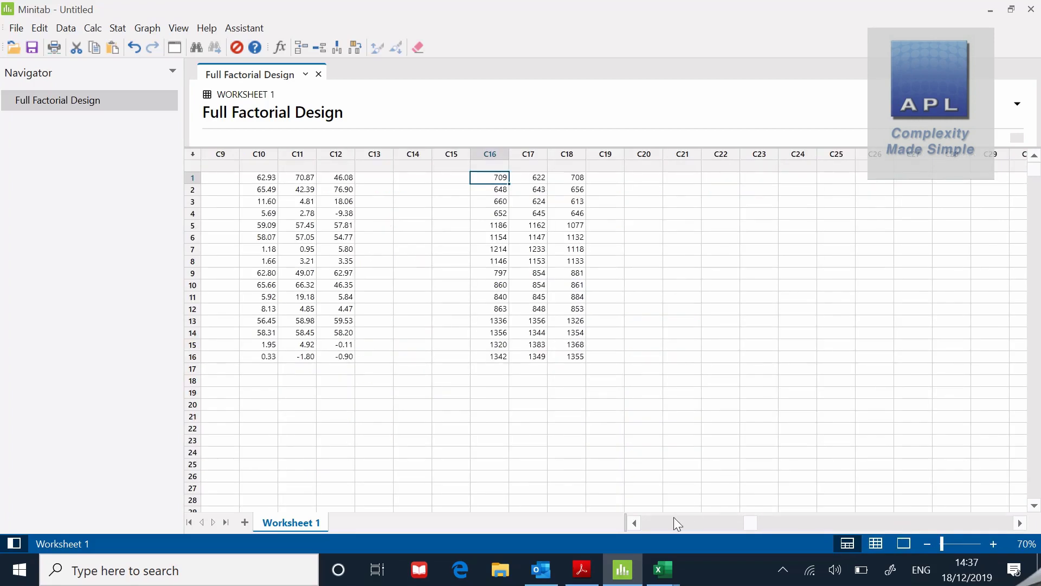
left_click(634, 521)
left_click(634, 521)
left_click(635, 522)
left_click(635, 521)
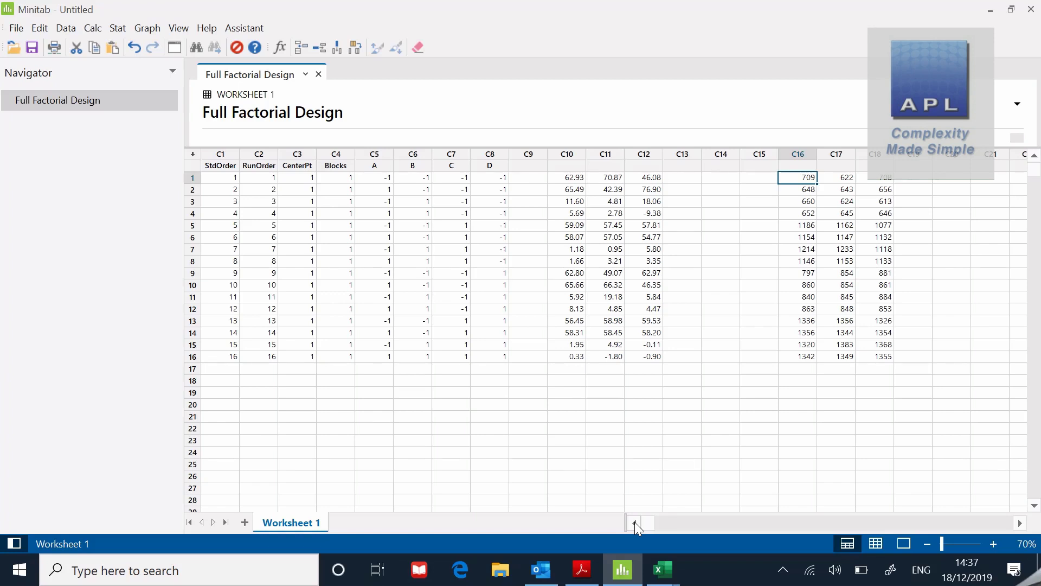
left_click_drag(566, 180, 637, 185)
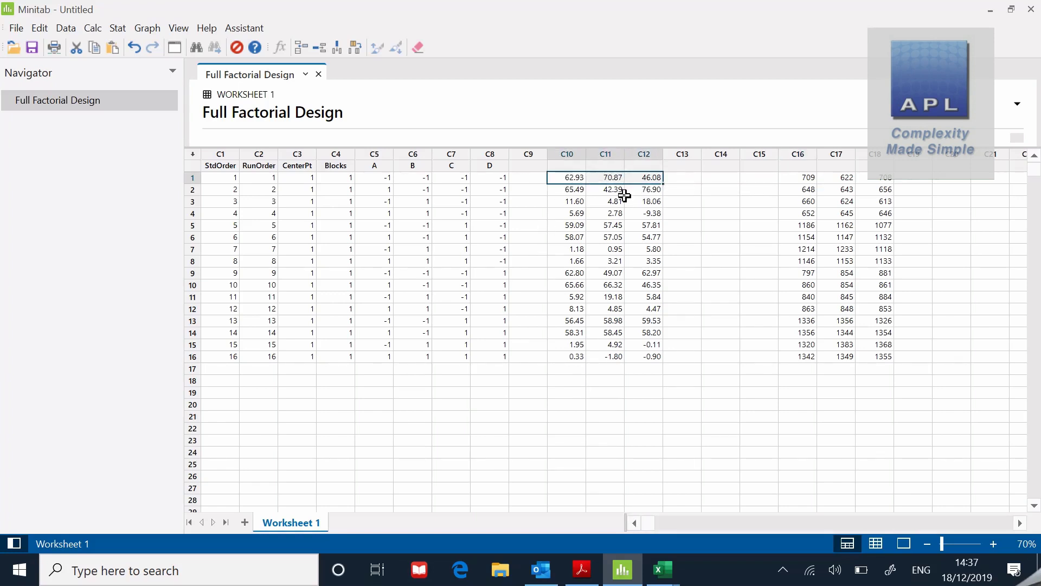
left_click_drag(570, 225, 637, 228)
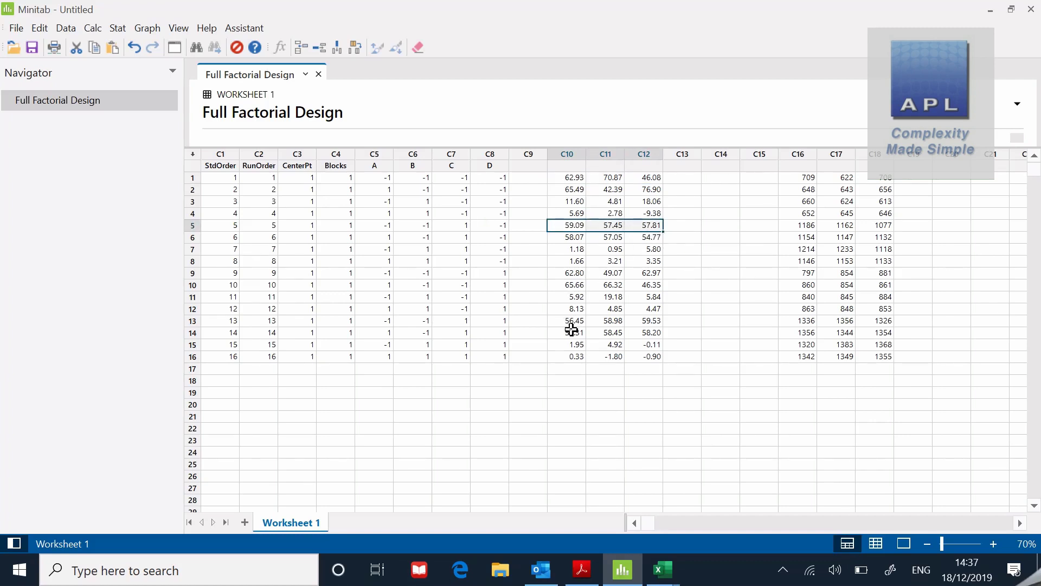
left_click_drag(571, 332, 640, 334)
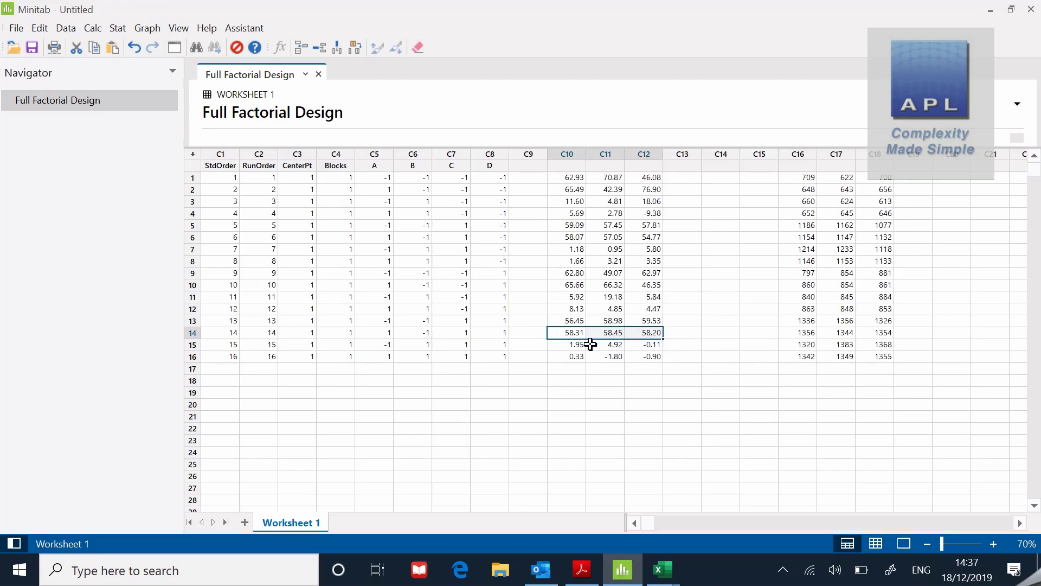
left_click_drag(573, 345, 641, 348)
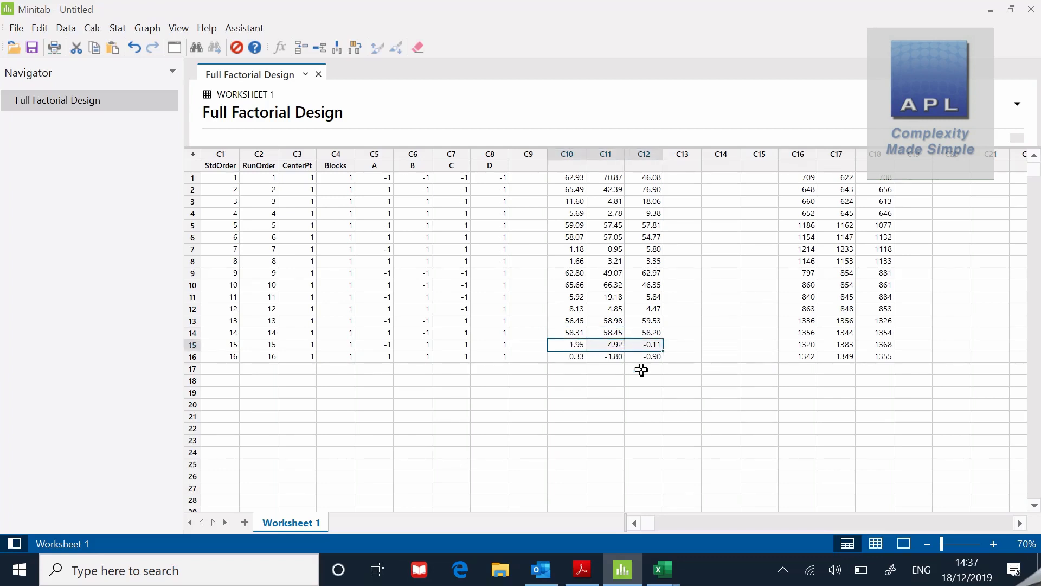
left_click(636, 416)
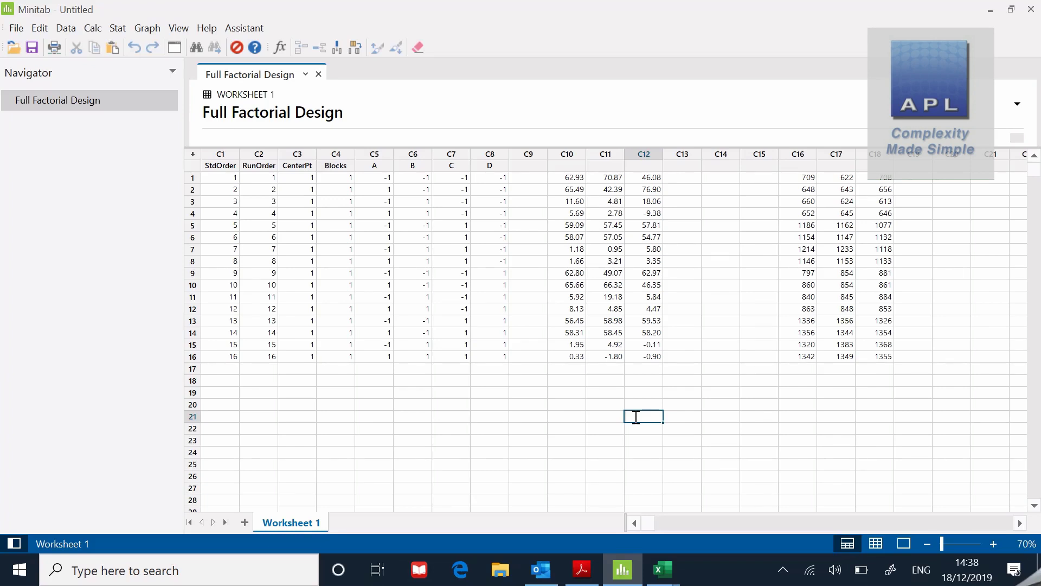
- Name column C14 "Mean 1" in the worksheet's header row
left_click(709, 165)
type("mEA")
key("BackSpace")
key("BackSpace")
key("BackSpace")
type("M")
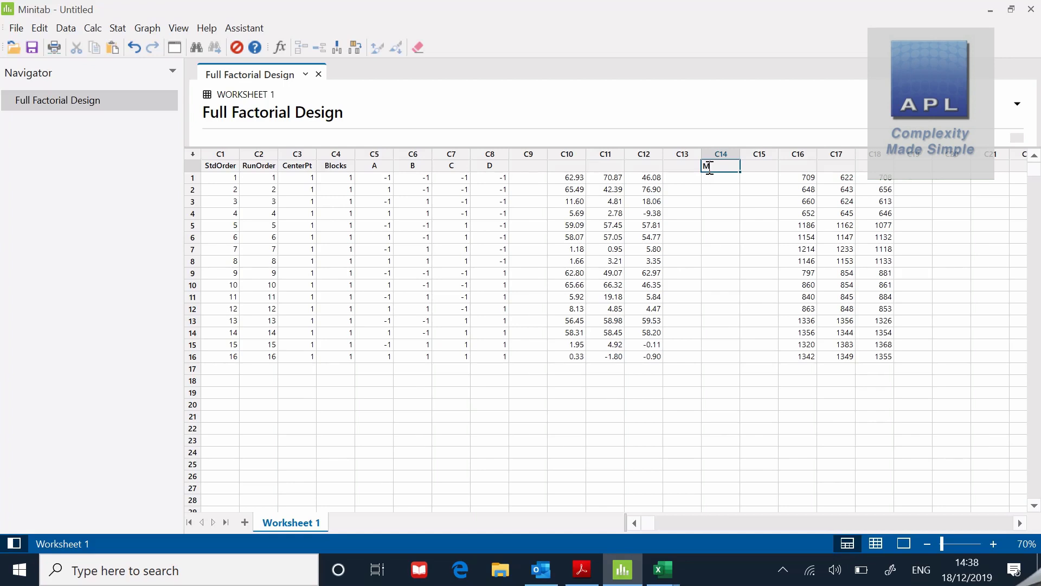
type("ean 1")
- Run Row Statistics with the Sum statistic on C10, C11 and C12, storing the result in C14
left_click(93, 28)
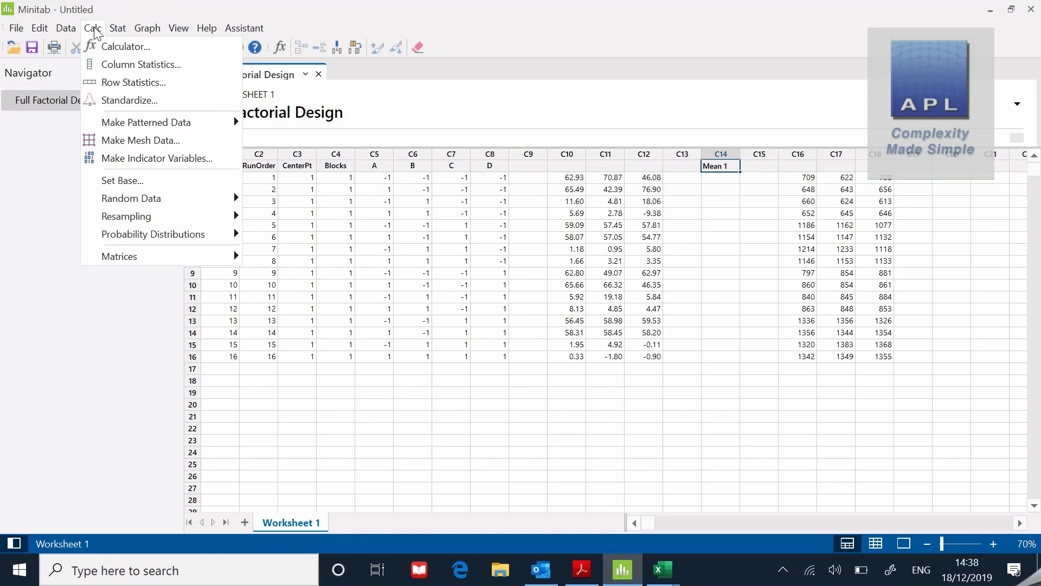
left_click(133, 82)
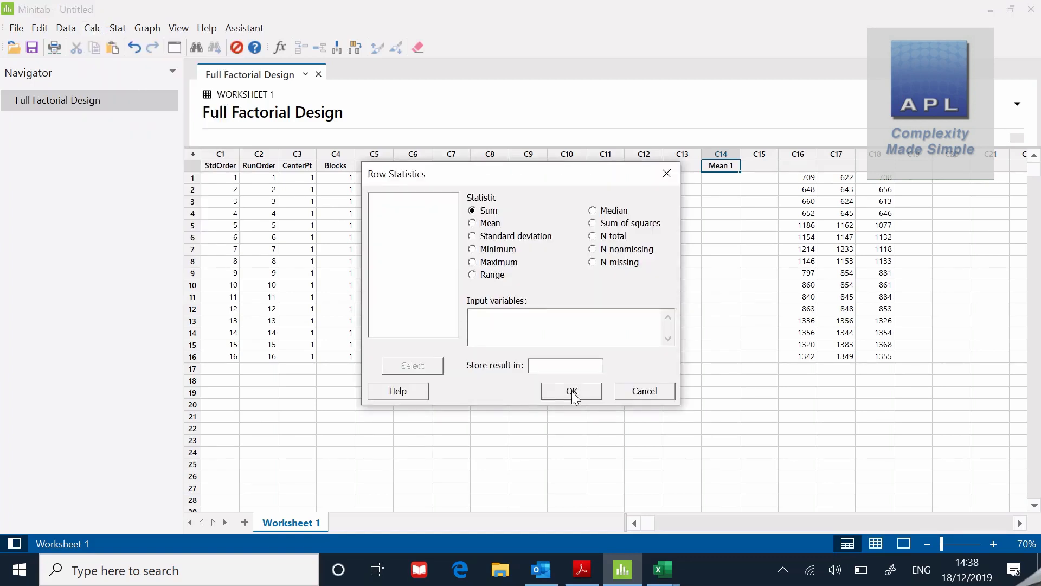
left_click(485, 327)
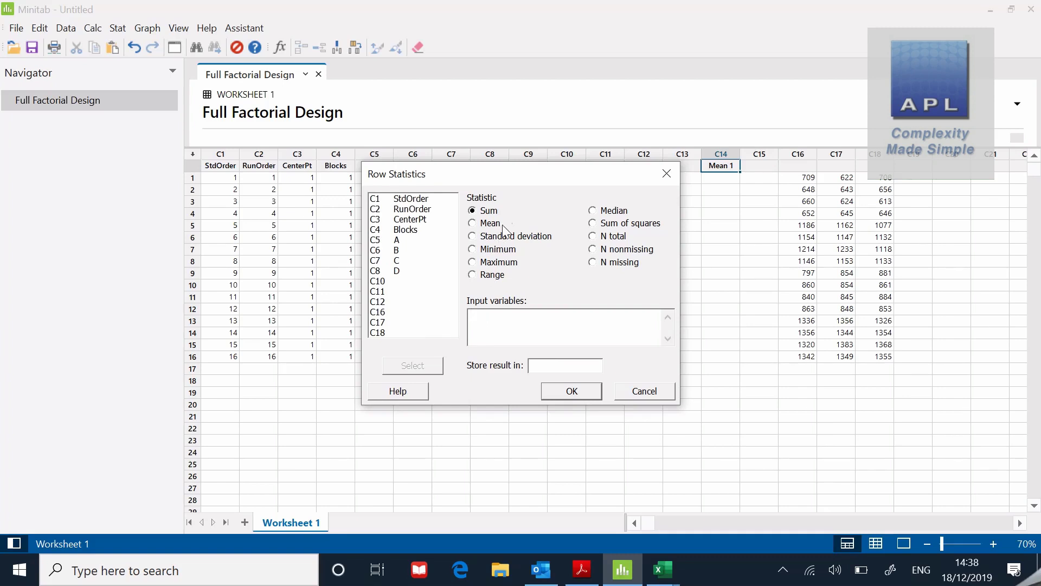
left_click_drag(509, 174, 509, 217)
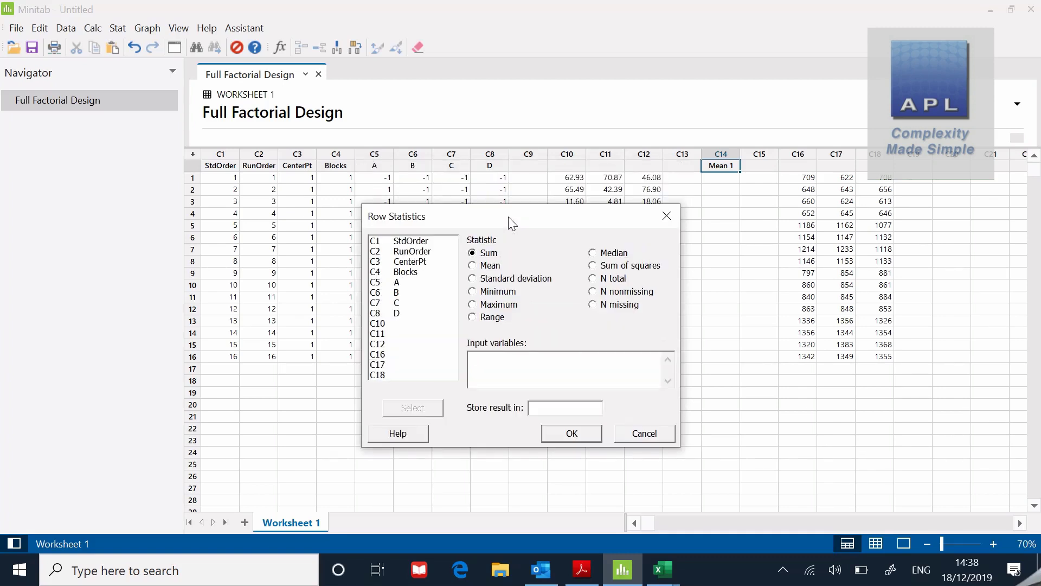
double_click(376, 325)
double_click(378, 334)
double_click(377, 345)
left_click(538, 407)
type("c")
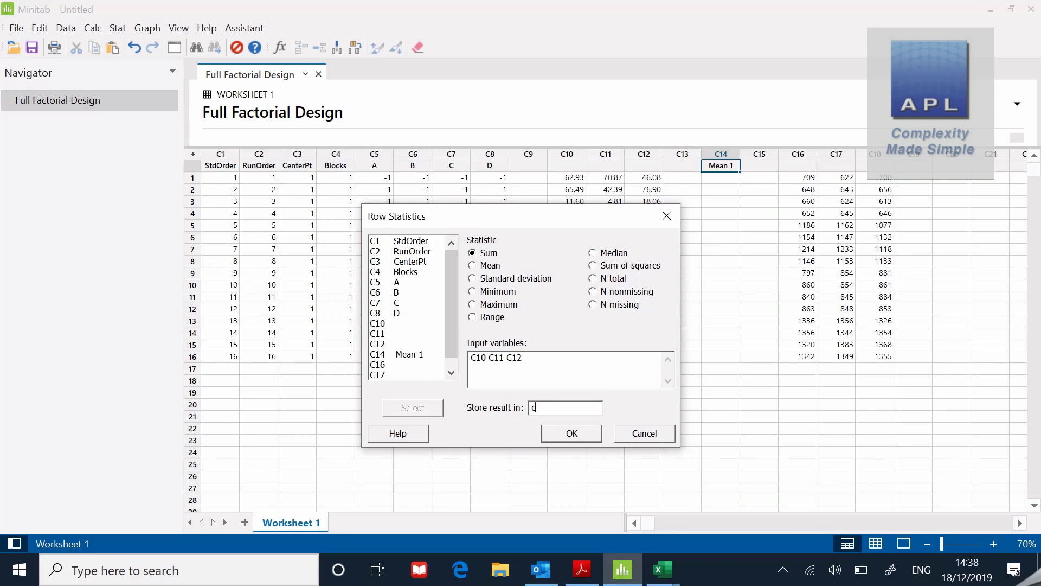
type("14")
left_click(567, 433)
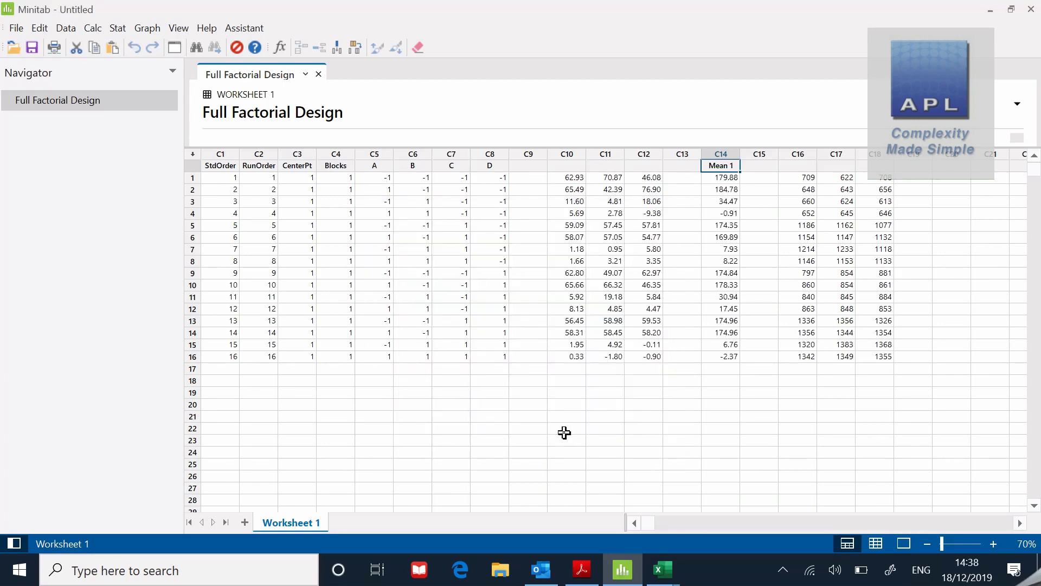
- Name column C20 "Mean 2" in the worksheet's header row
left_click(949, 165)
type("Mea")
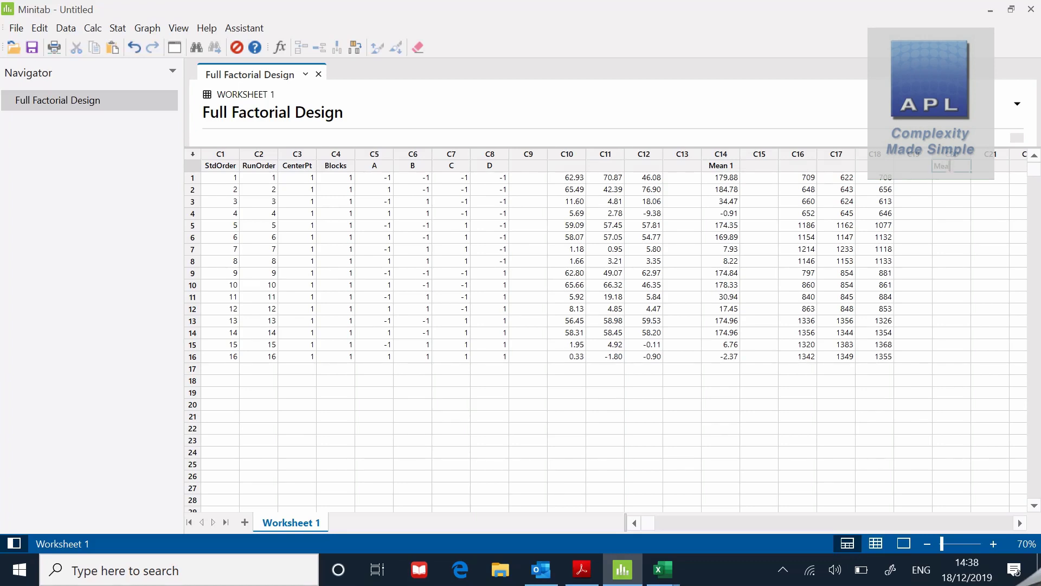
type("n 2")
- Run Row Statistics with the Sum statistic on C16, C17 and C18, storing the result in C20
left_click(94, 28)
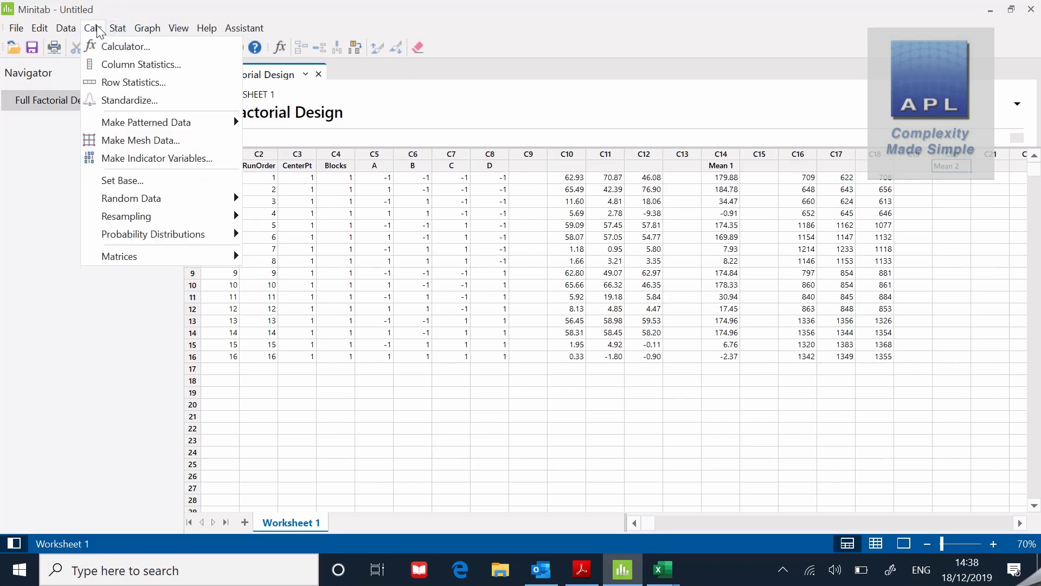
left_click(116, 87)
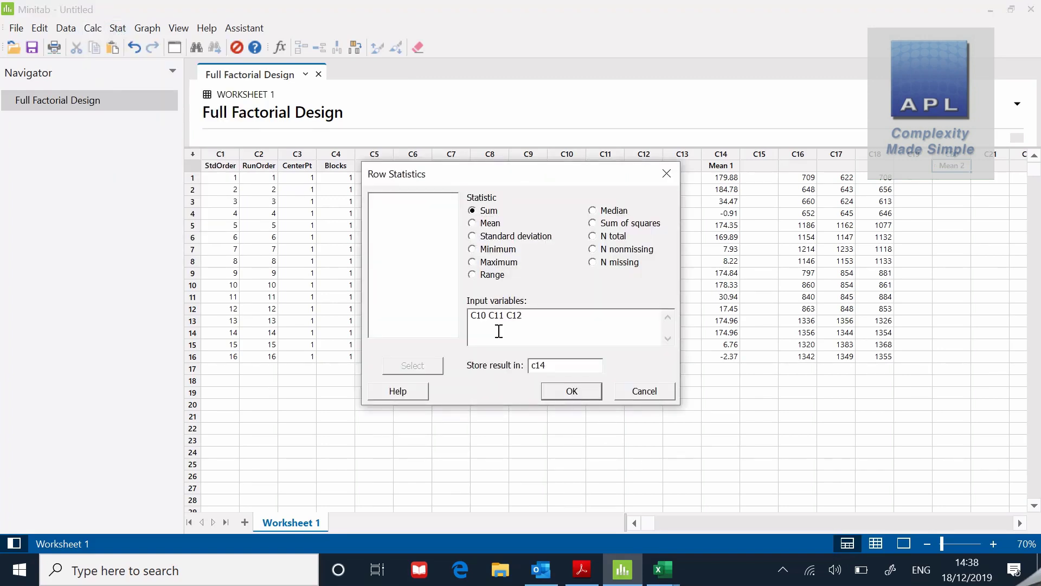
left_click_drag(524, 316, 470, 320)
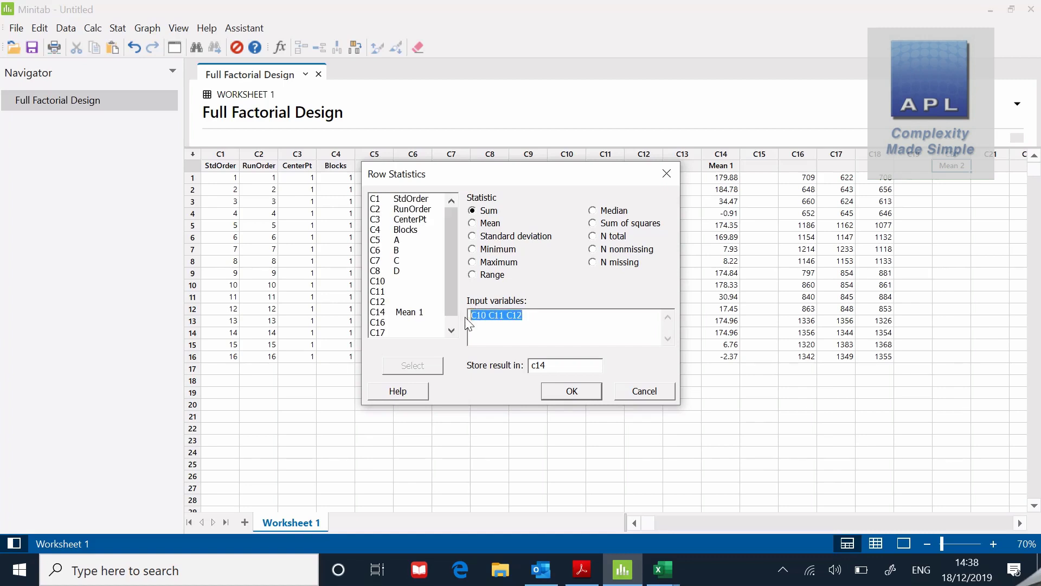
double_click(380, 322)
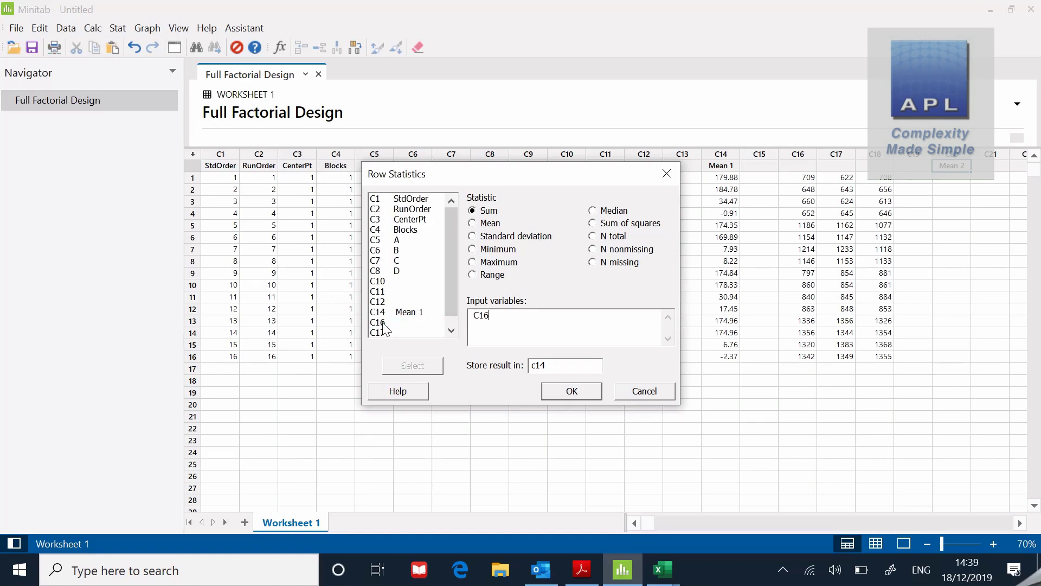
double_click(383, 333)
left_click(451, 330)
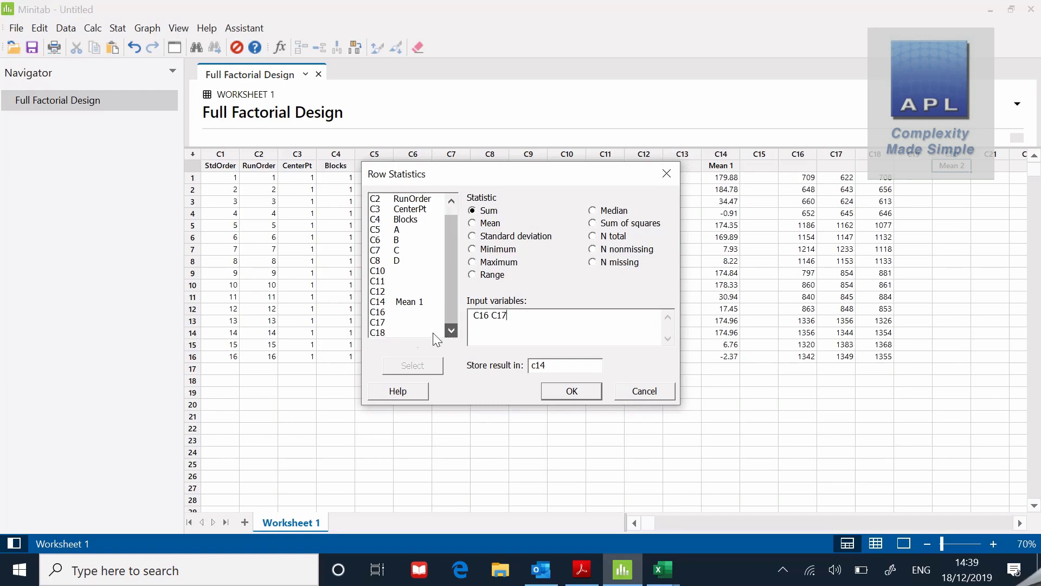
double_click(387, 333)
left_click(551, 366)
key("BackSpace")
key("BackSpace")
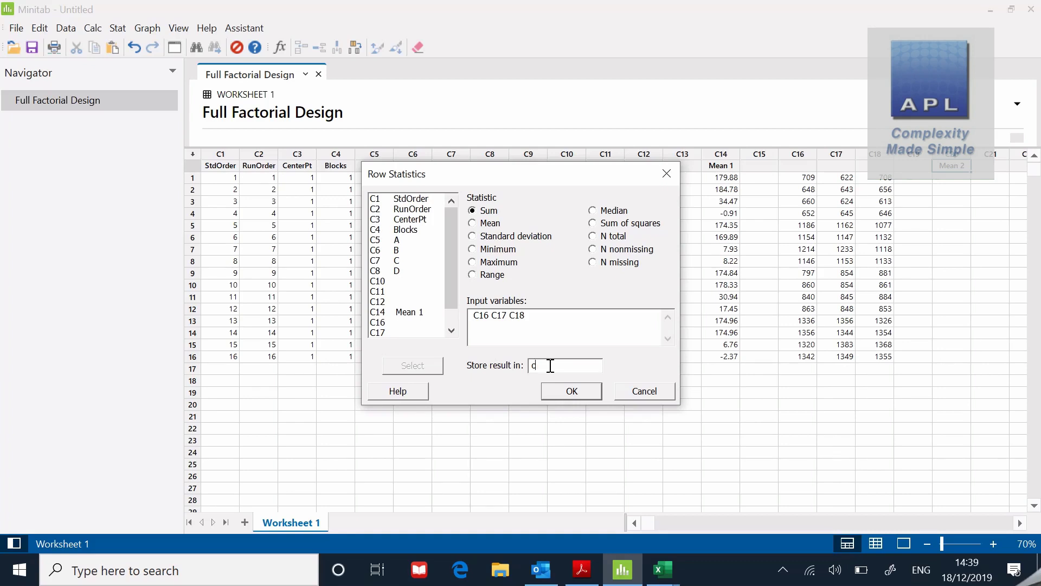
type("20")
left_click(558, 390)
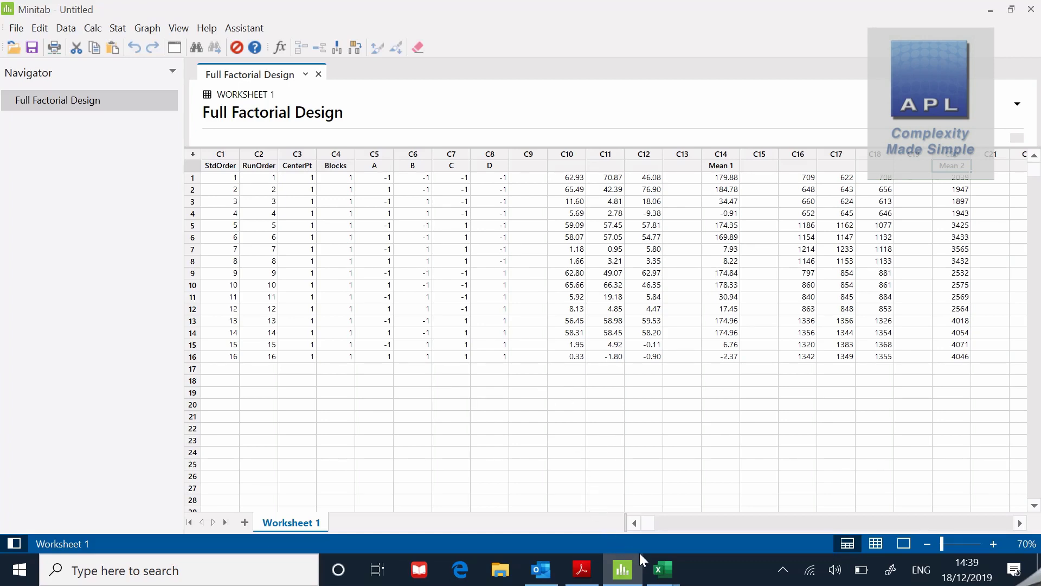
- Switch to the Excel workbook Book1 and examine the stacked replicate blocks and the RESPONSE 1 and RESPONSE 2 columns
left_click(664, 573)
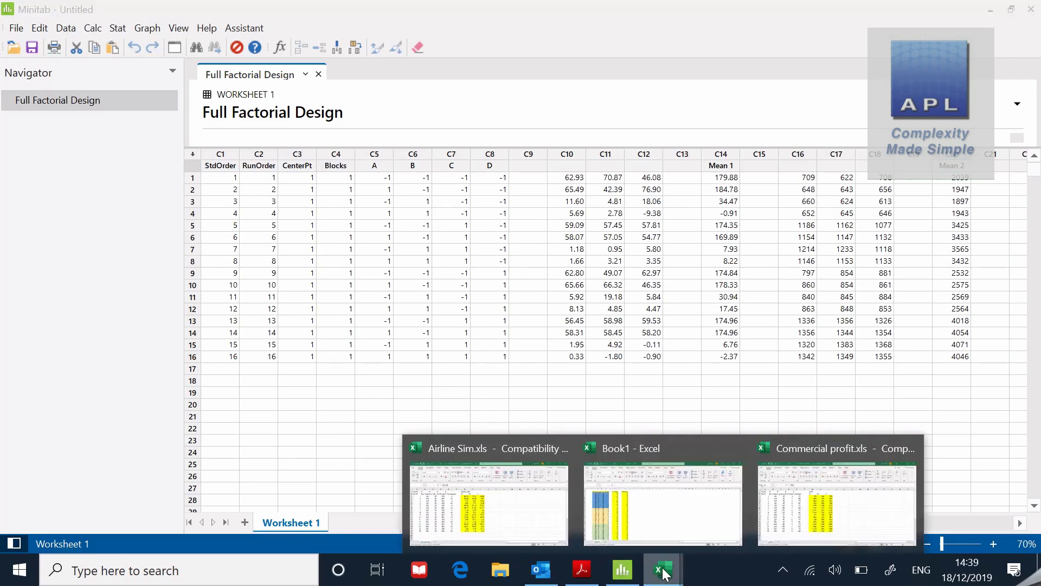
left_click(655, 523)
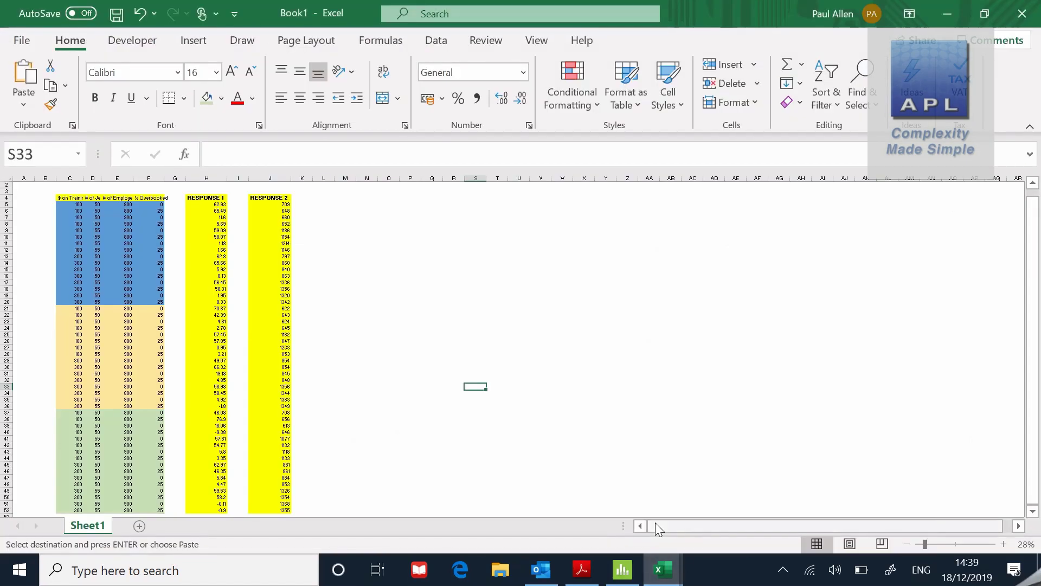
left_click(1033, 512)
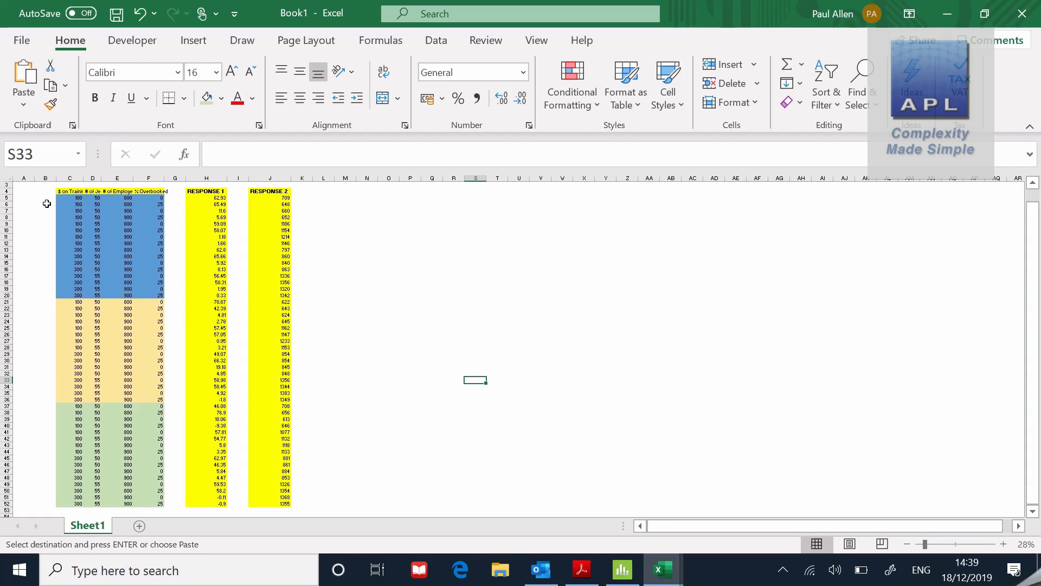
left_click_drag(47, 196, 46, 502)
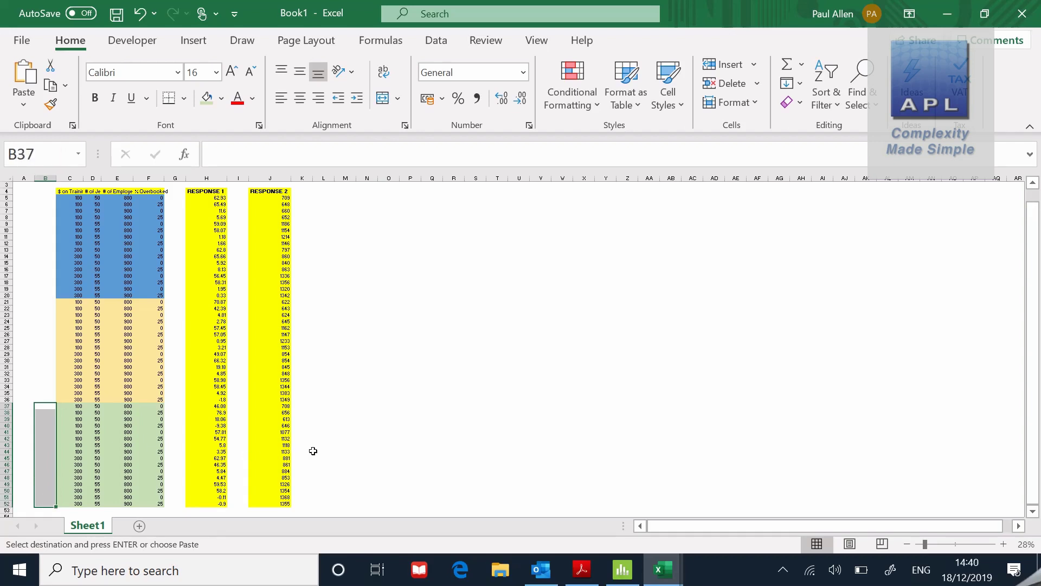
left_click(351, 451)
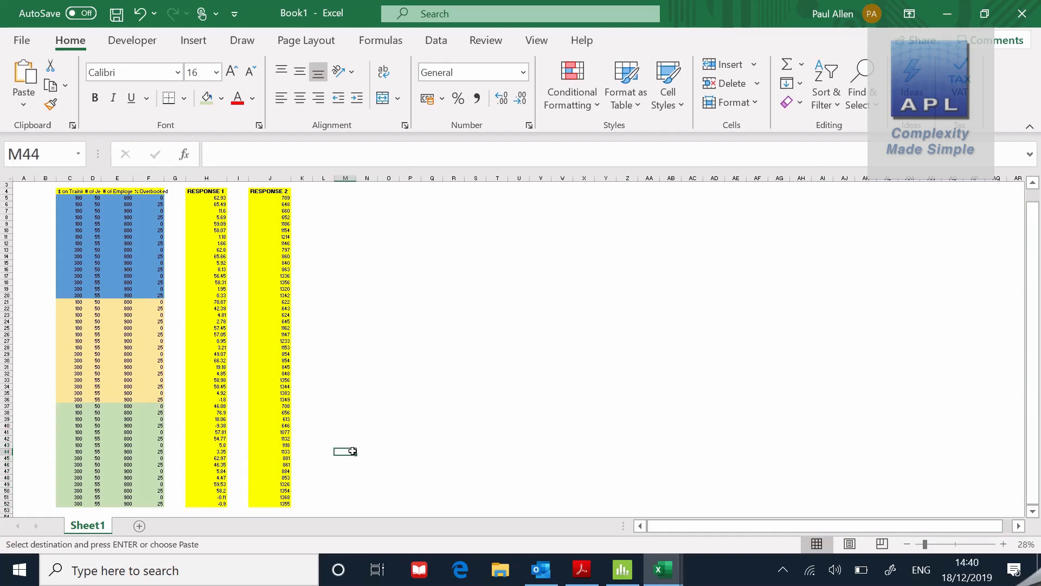
left_click(218, 191)
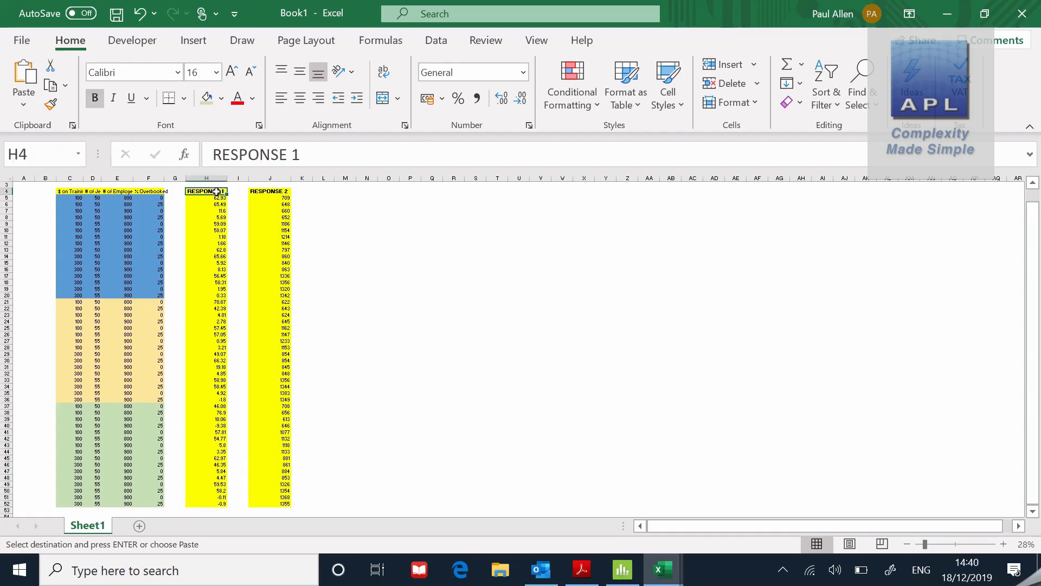
left_click(256, 193)
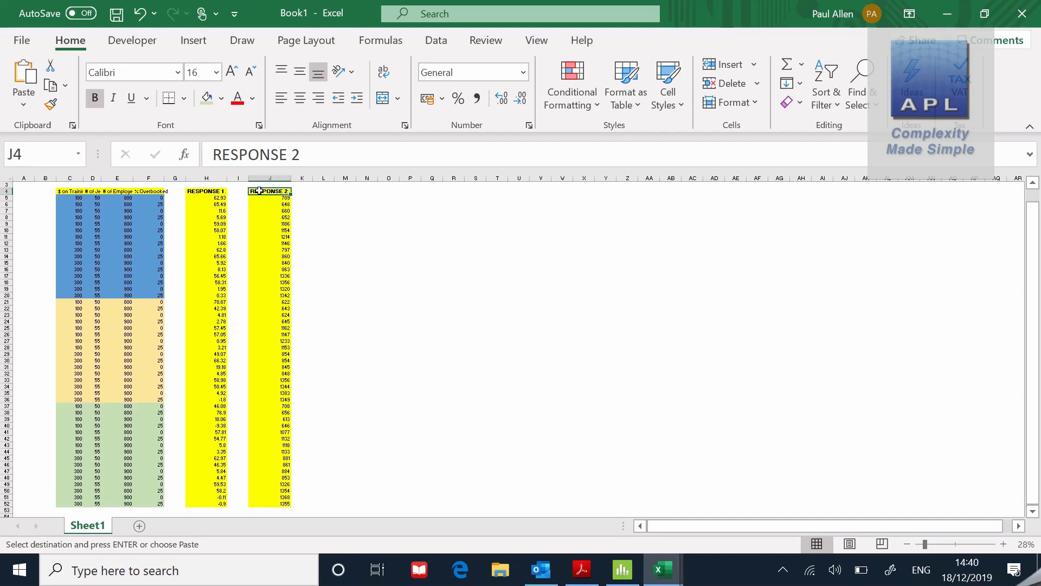
left_click(351, 216)
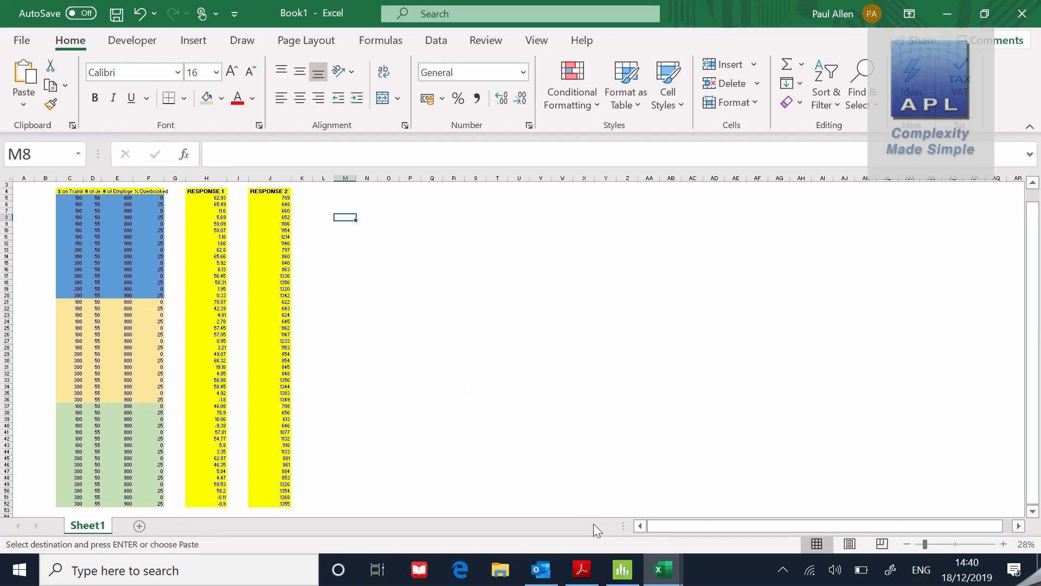
- Switch to Minitab and set up Analyze Factorial Design with Mean 1 and Mean 2 as the responses
left_click(622, 570)
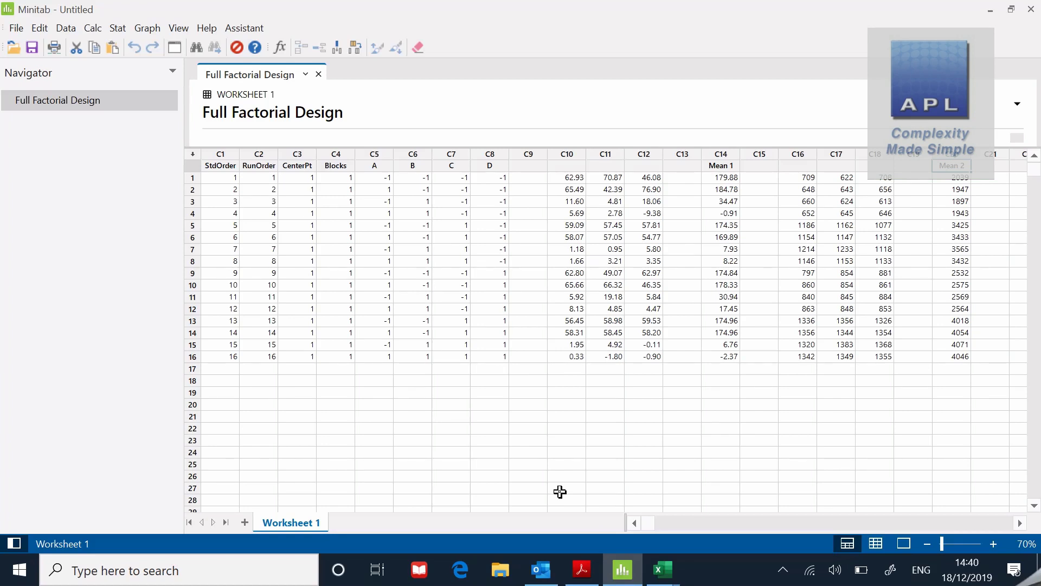
left_click(118, 28)
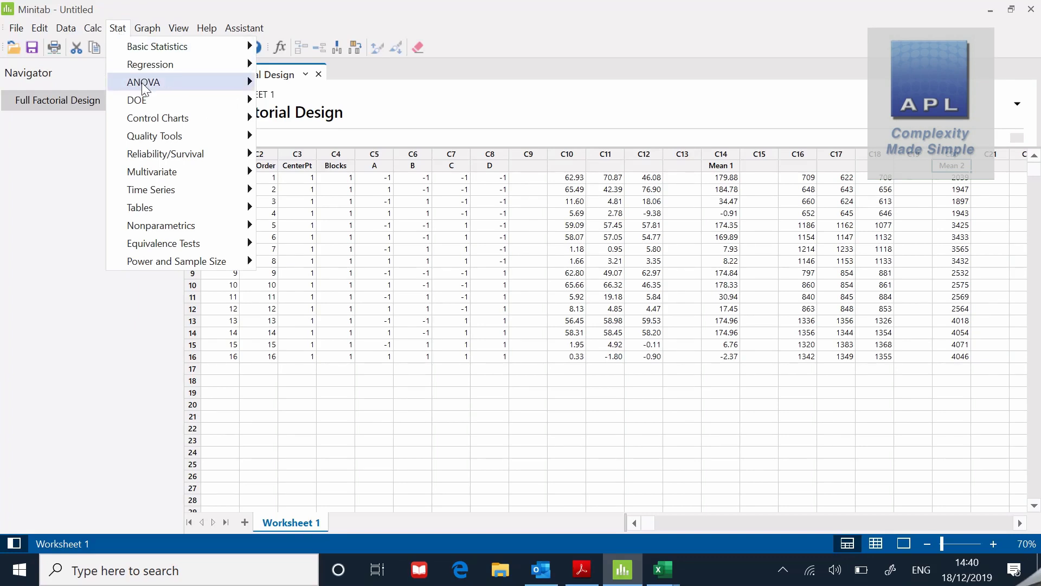
mouse_move(153, 100)
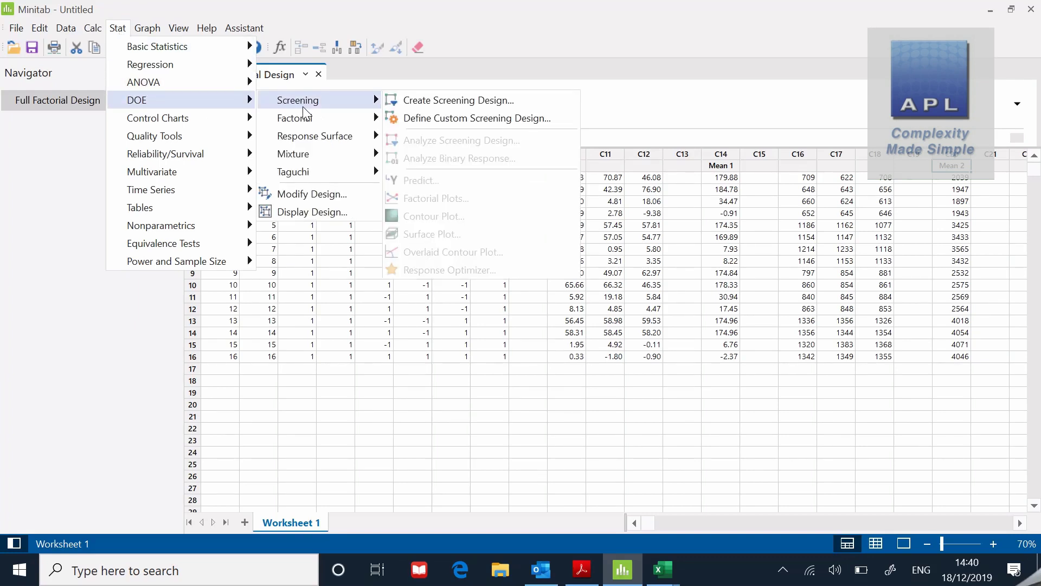
mouse_move(306, 119)
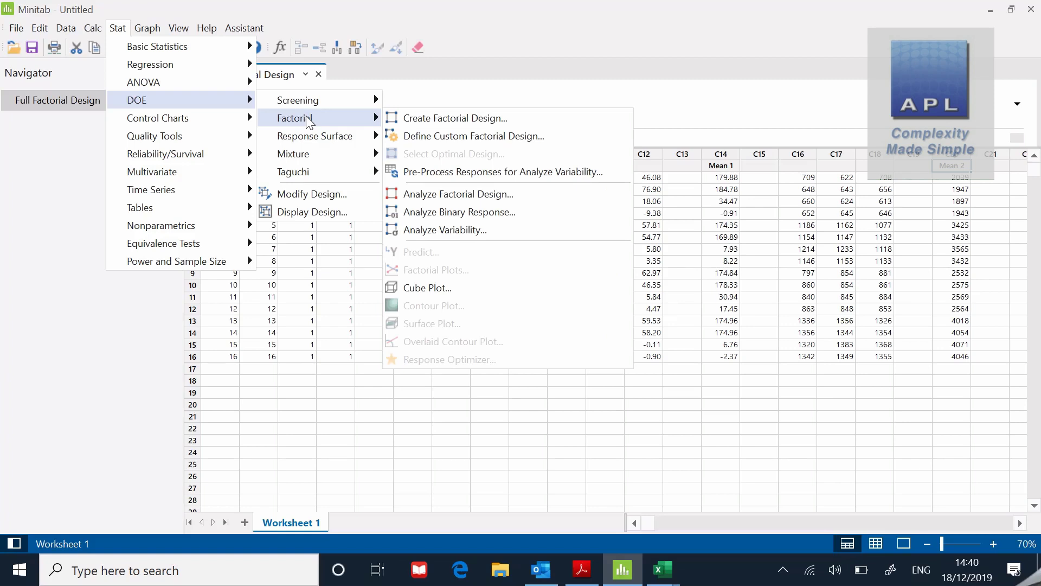
left_click(460, 195)
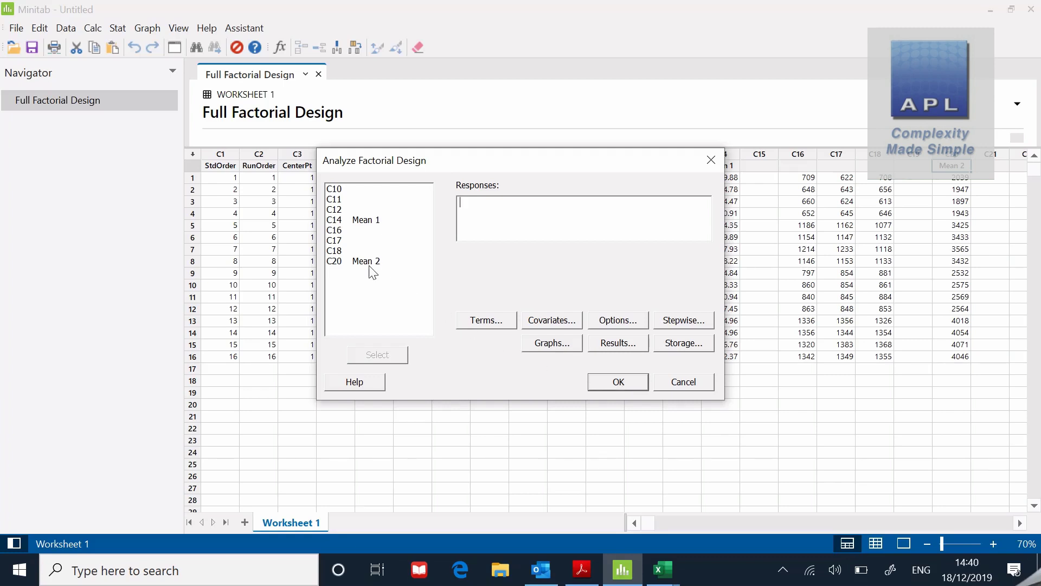
double_click(338, 221)
left_click(357, 261)
double_click(356, 261)
- Remove the four-way interaction ABCD from the selected model terms of the factorial analysis
left_click(484, 323)
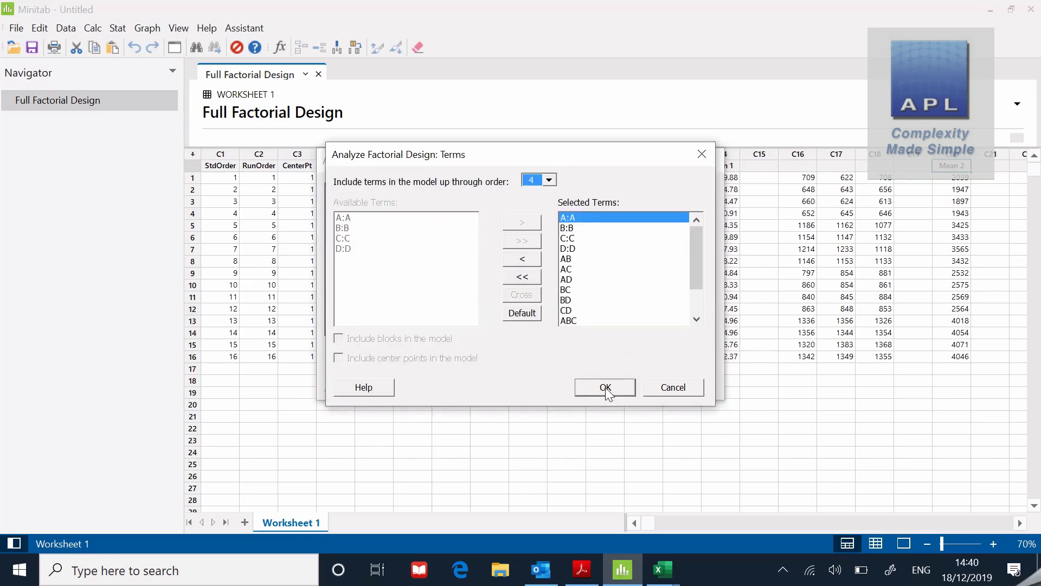
left_click(697, 320)
left_click_drag(696, 321, 696, 321)
left_click(574, 320)
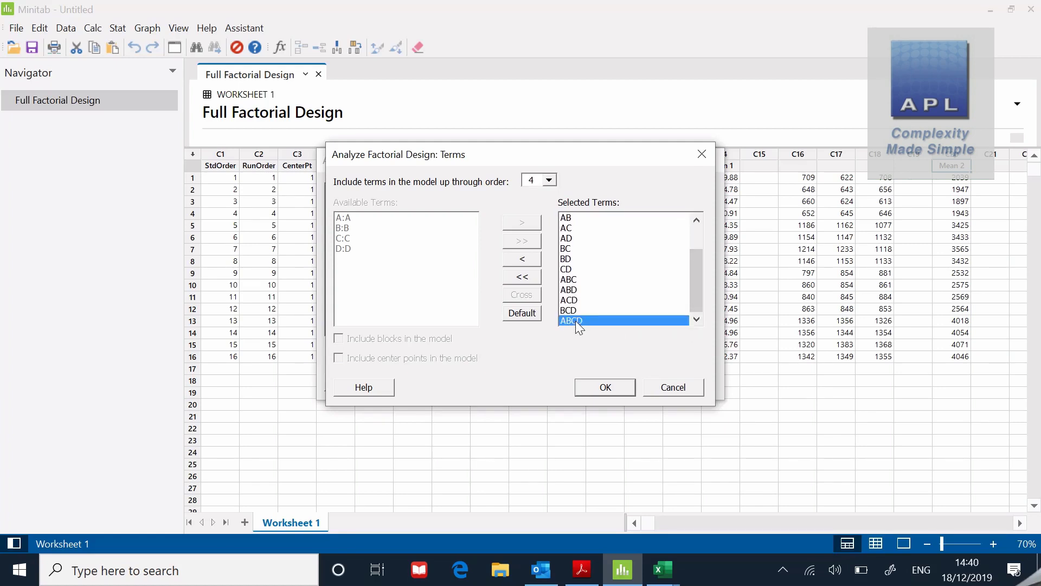
left_click(522, 260)
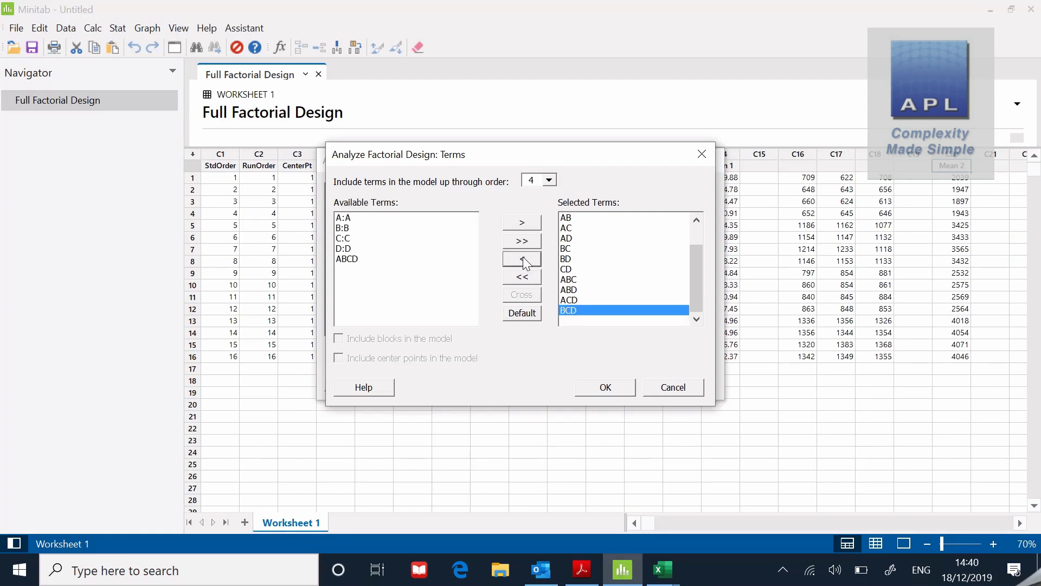
left_click(604, 387)
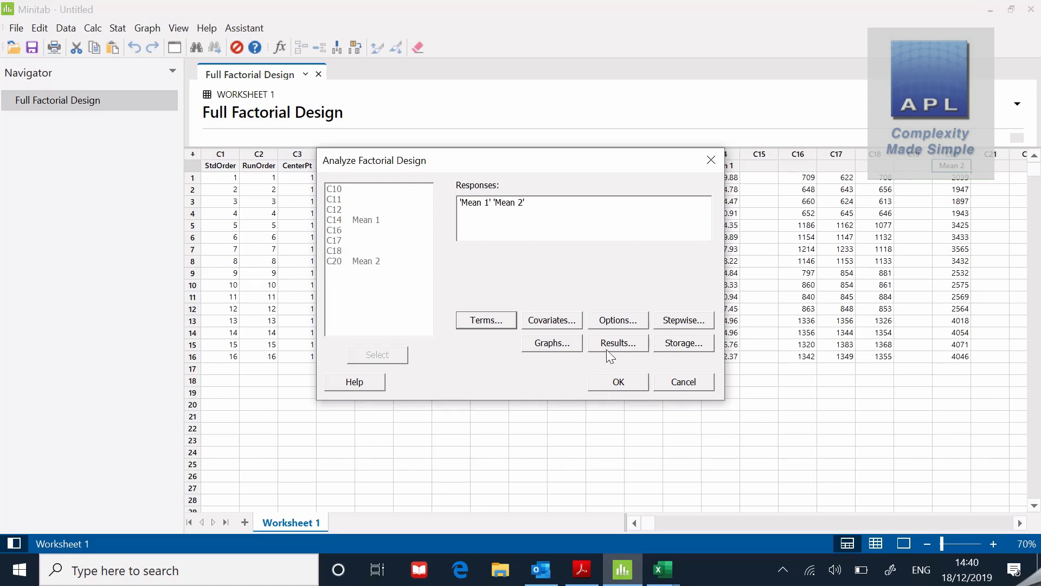
- Limit the displayed result tables to the regression equation only and run the factorial analysis
left_click(616, 321)
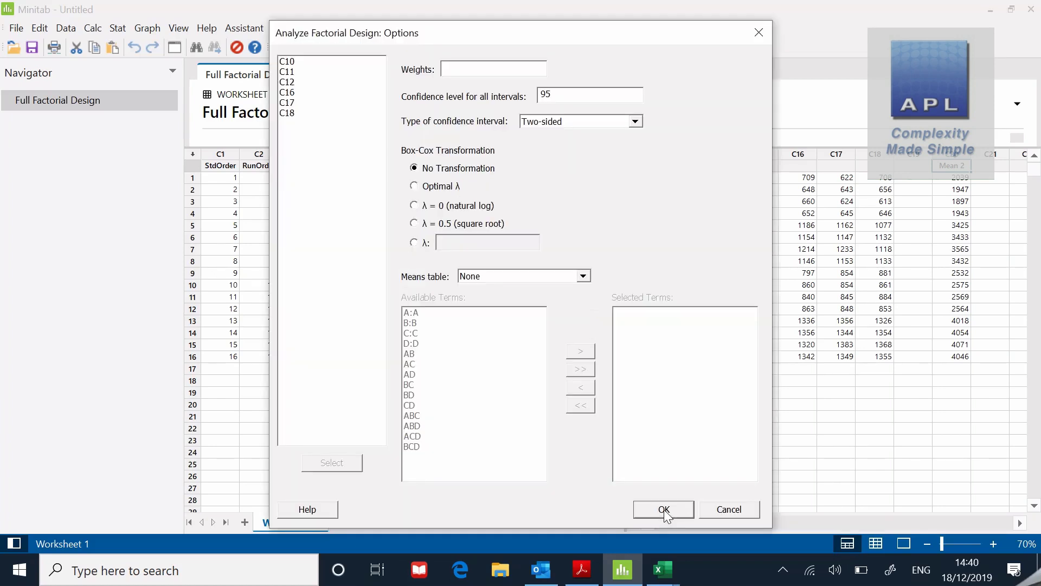
left_click(710, 510)
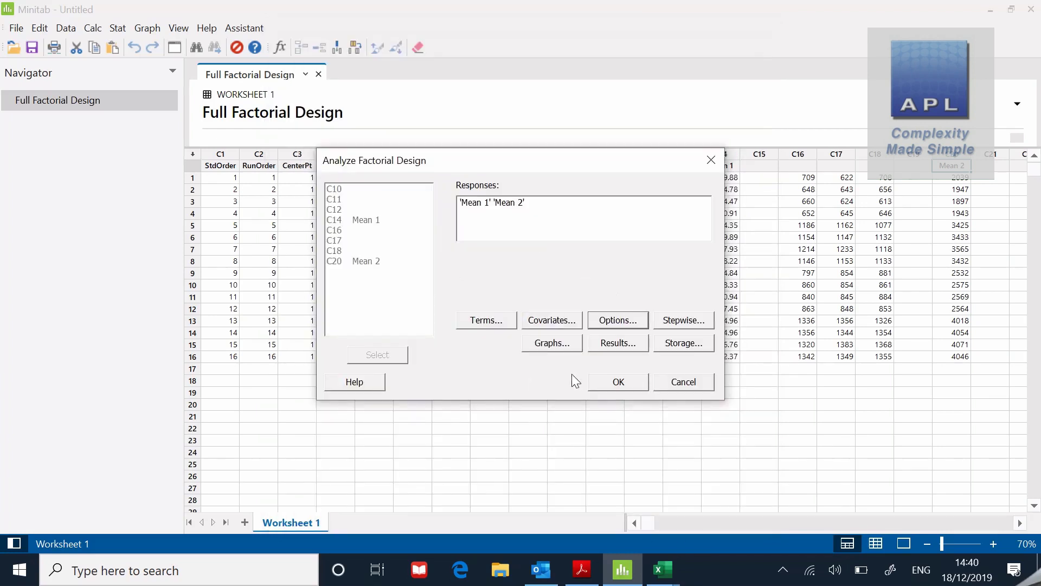
left_click(603, 344)
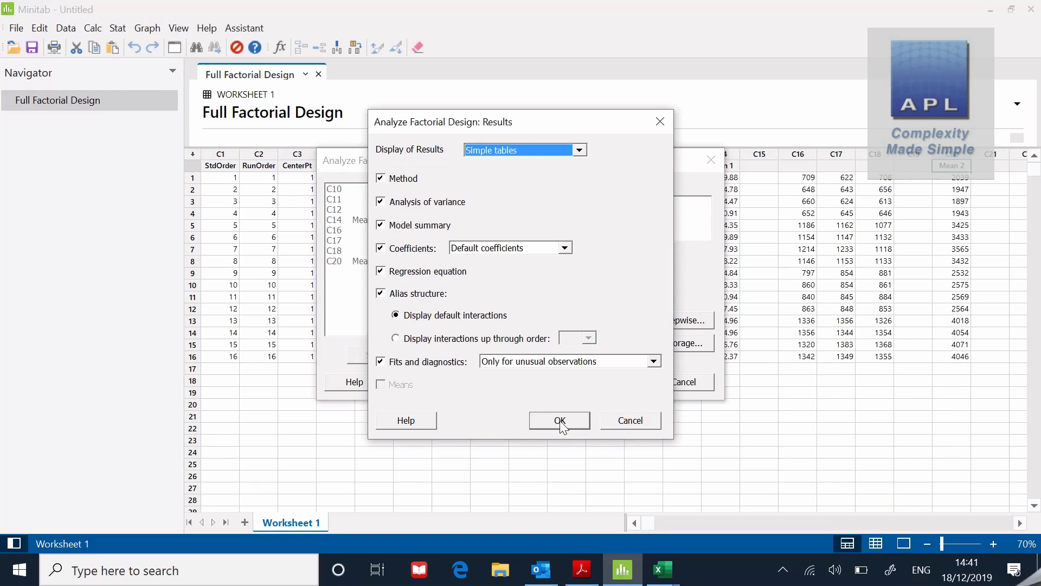
left_click(381, 294)
left_click(381, 249)
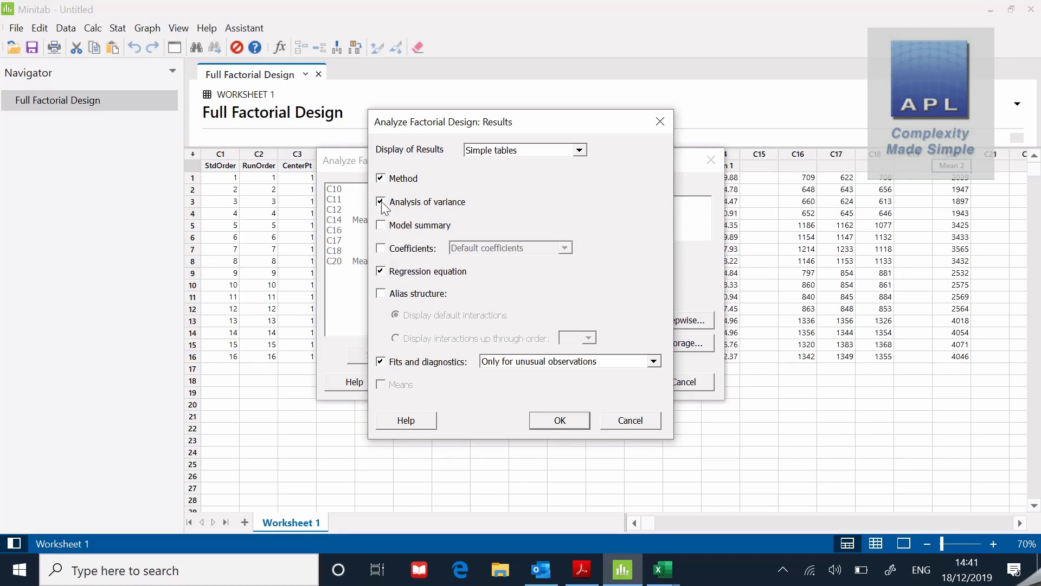
left_click(380, 361)
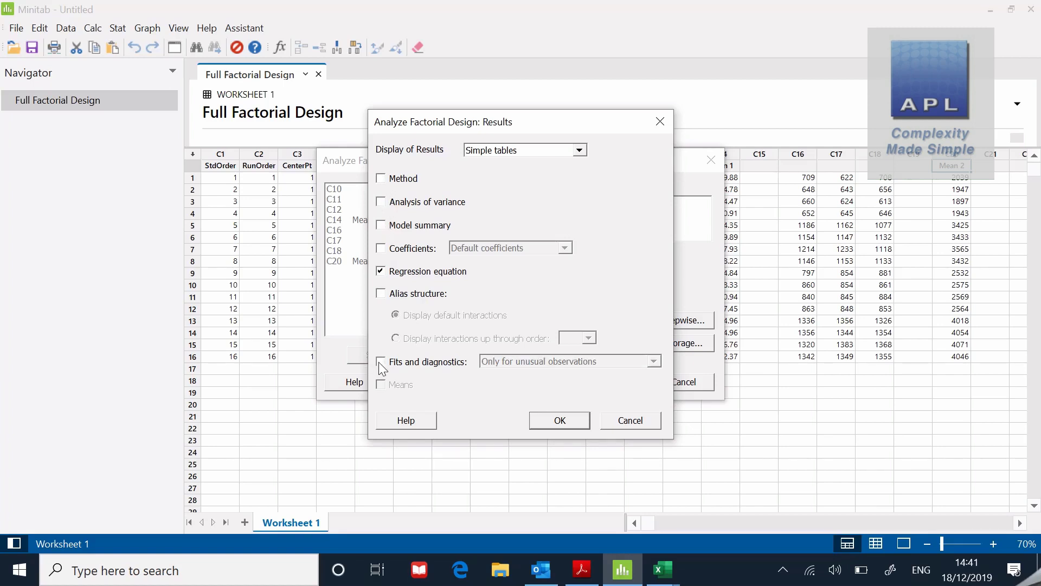
left_click(548, 422)
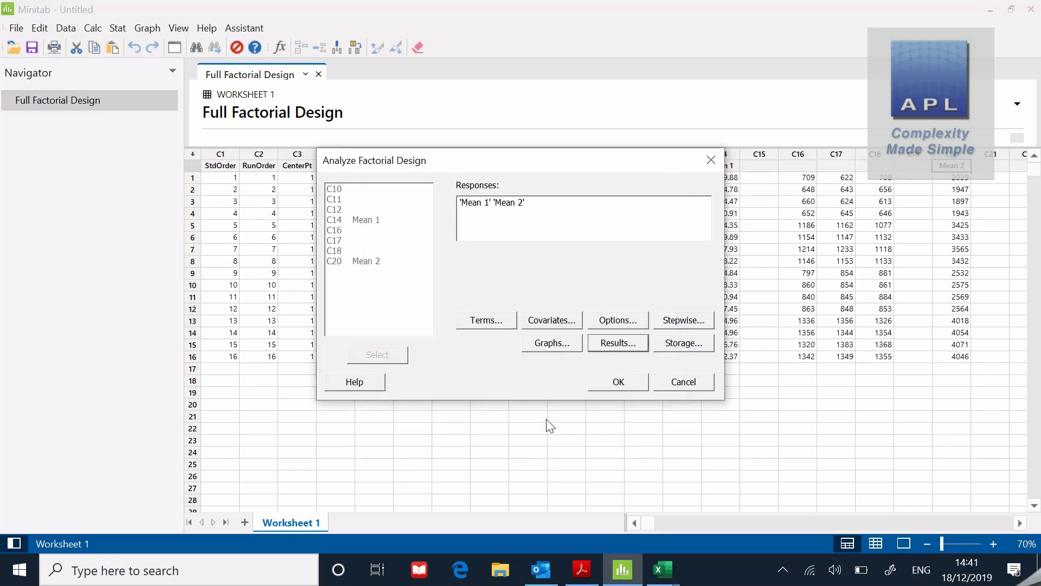
left_click(617, 386)
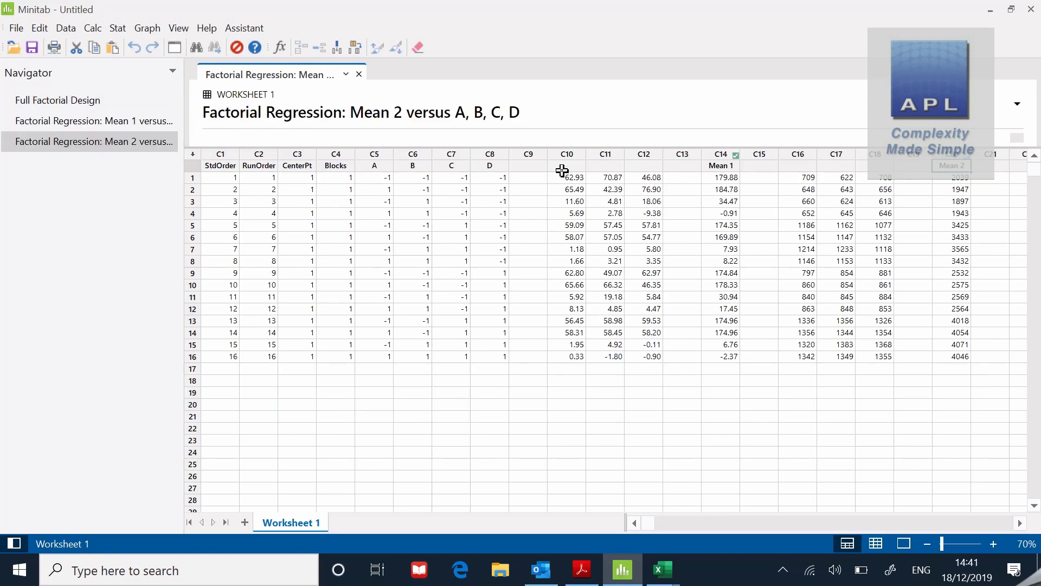
- Enlarge the output area, compare the regression equations and Pareto charts for Mean 1 and Mean 2, and restore more room for the worksheet
left_click_drag(554, 171, 575, 385)
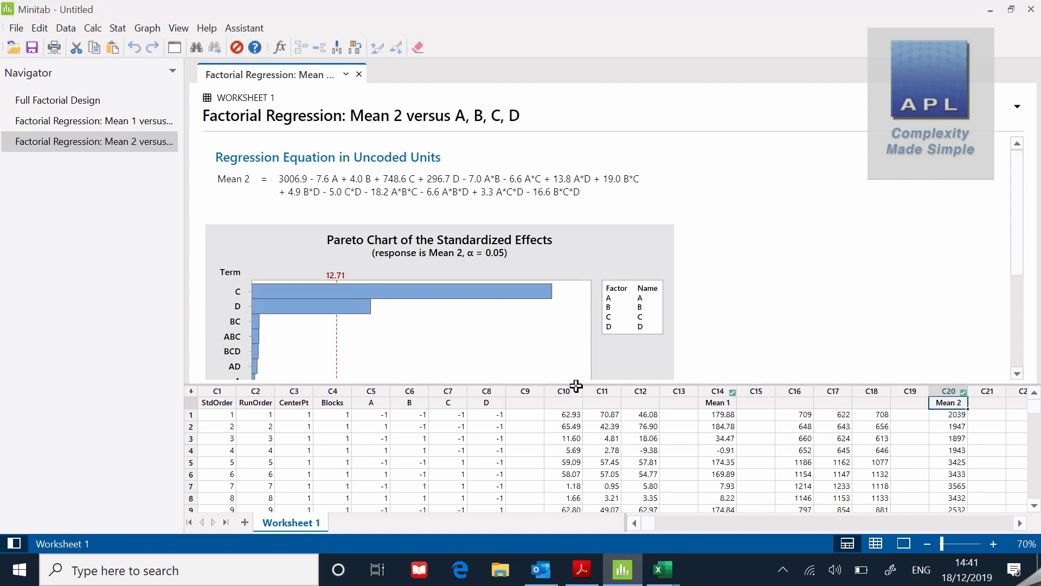
left_click(119, 122)
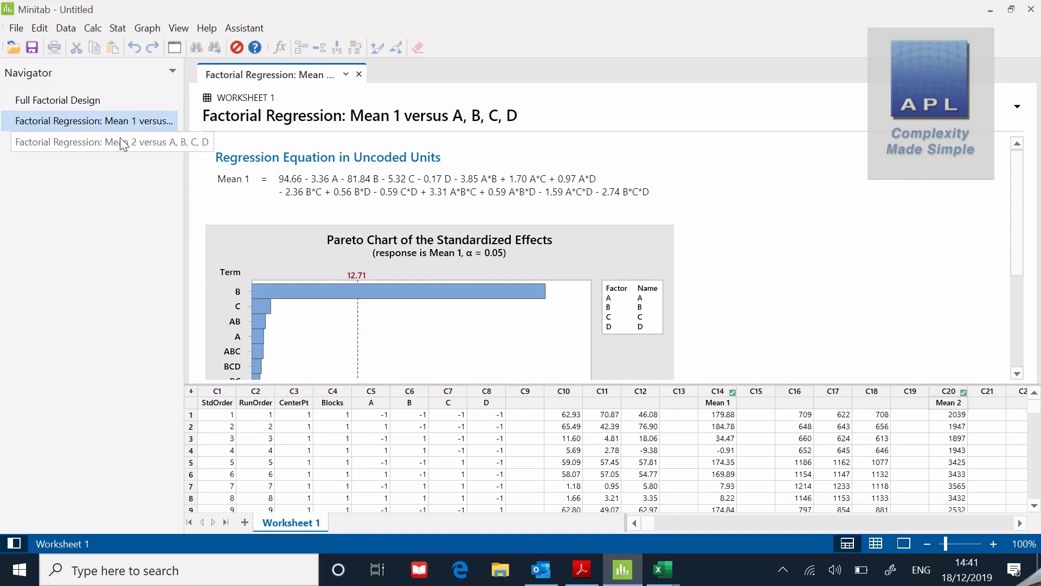
left_click(122, 139)
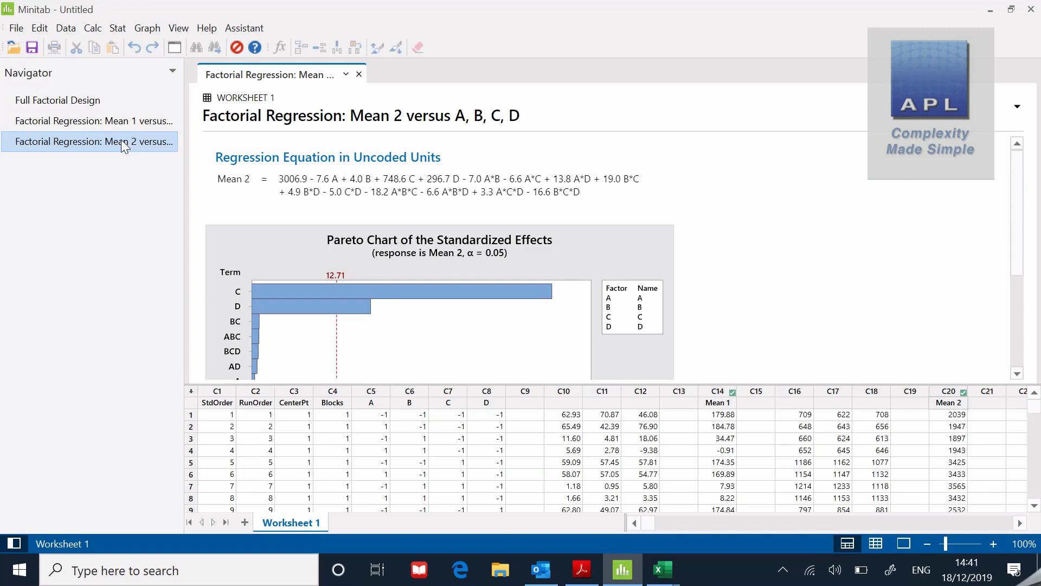
left_click(1017, 374)
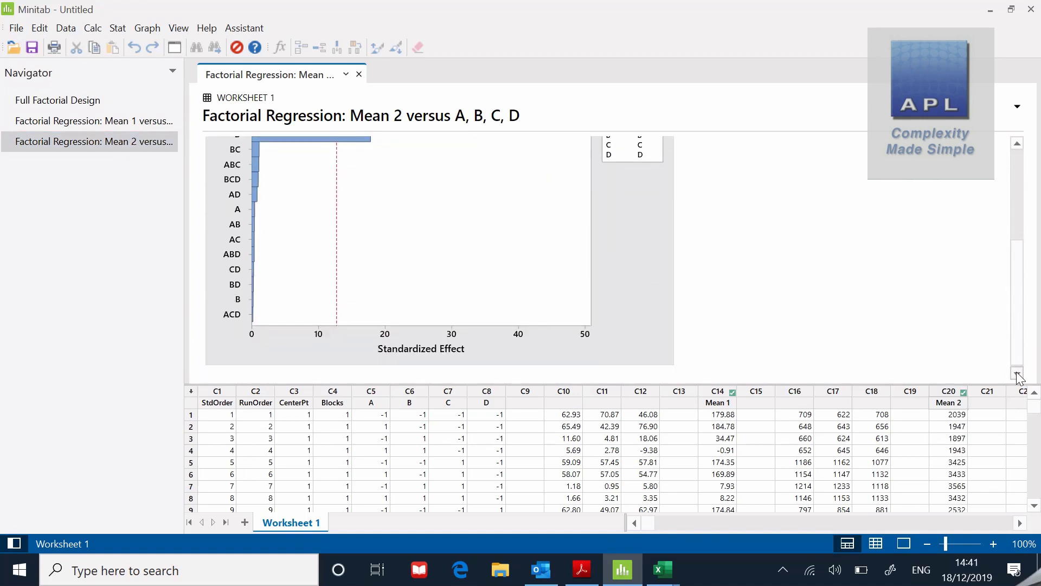
left_click(1018, 156)
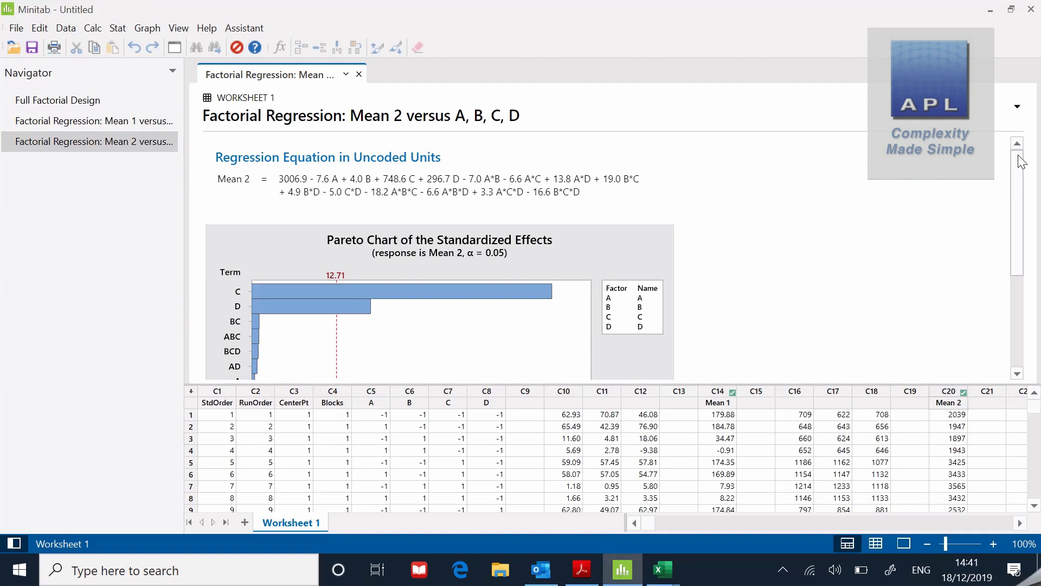
left_click_drag(718, 382, 709, 207)
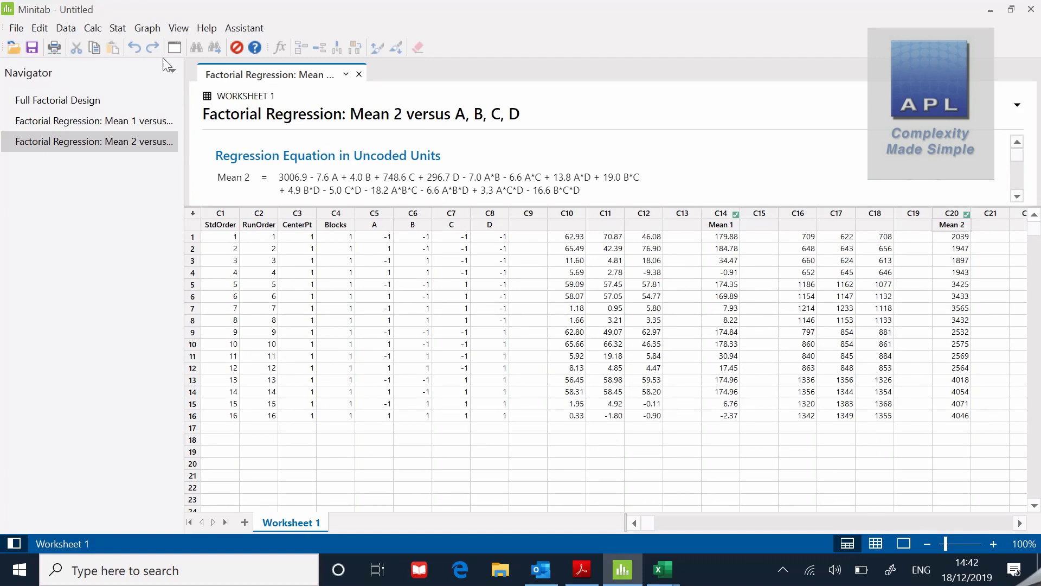
- Start the factorial Response Optimizer and set the goal of both Mean 2 and Mean 1 to Target
left_click(117, 28)
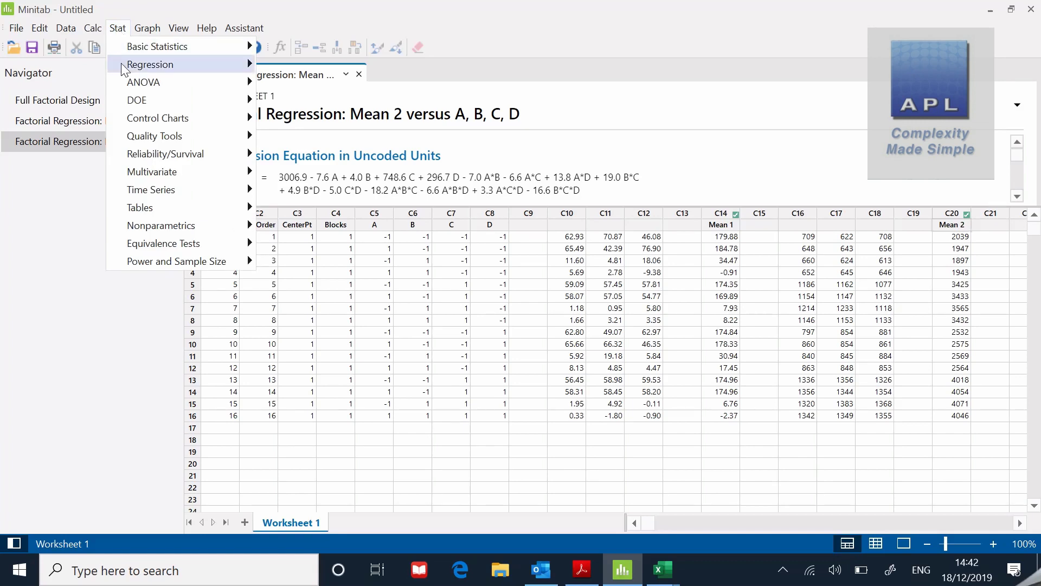
mouse_move(140, 122)
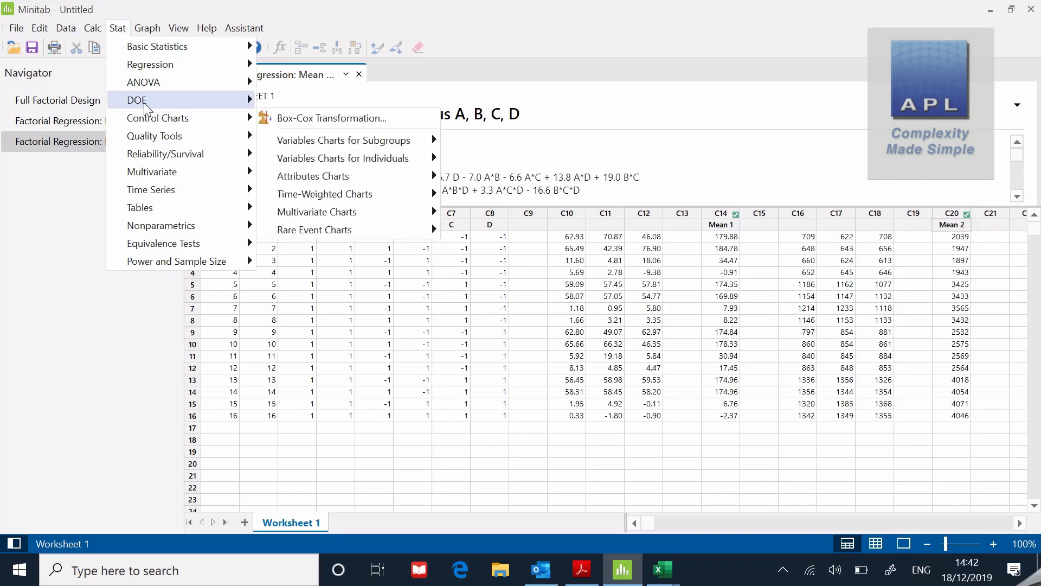
mouse_move(303, 118)
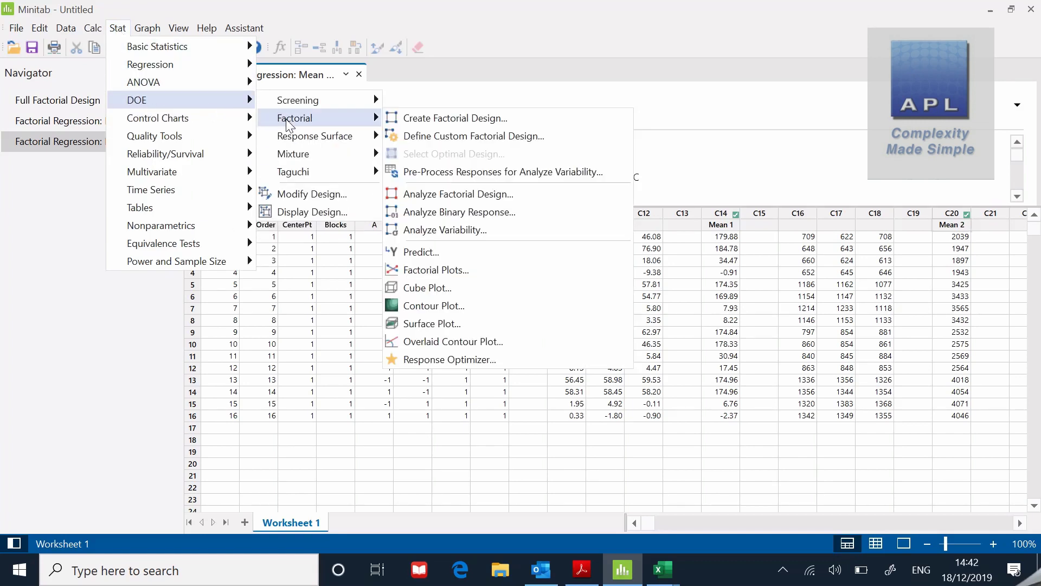
left_click(460, 362)
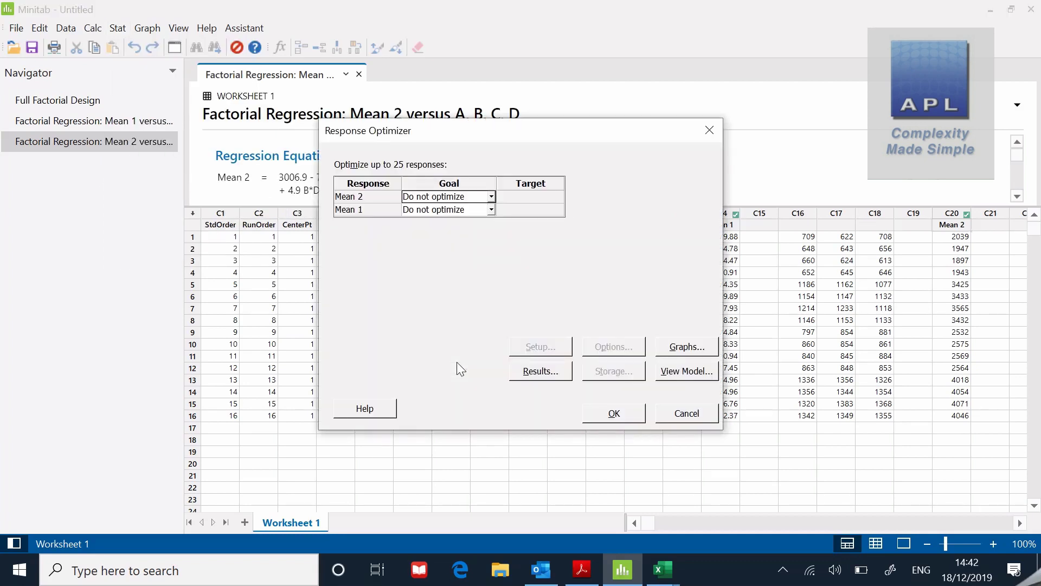
left_click(491, 197)
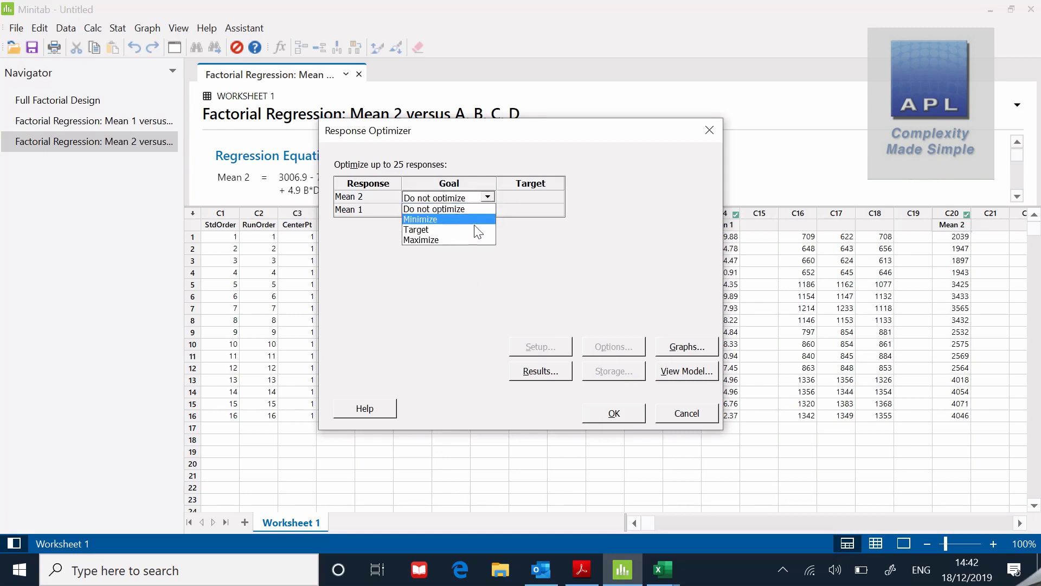
left_click(477, 230)
left_click(491, 211)
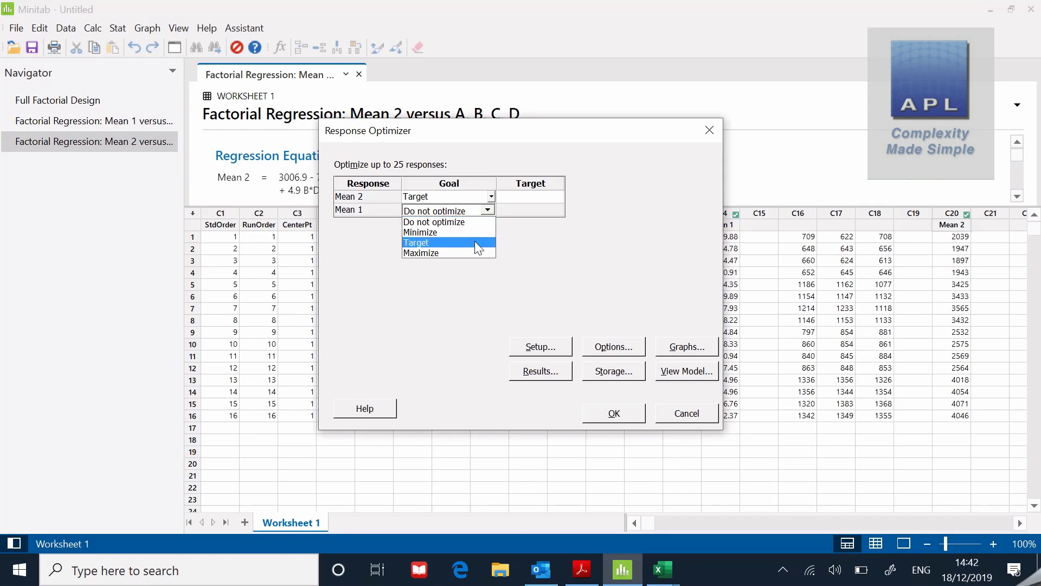
left_click(478, 244)
- Enter target values of 1200 for Mean 2 and 32 for Mean 1 in the Response Optimizer
left_click(513, 199)
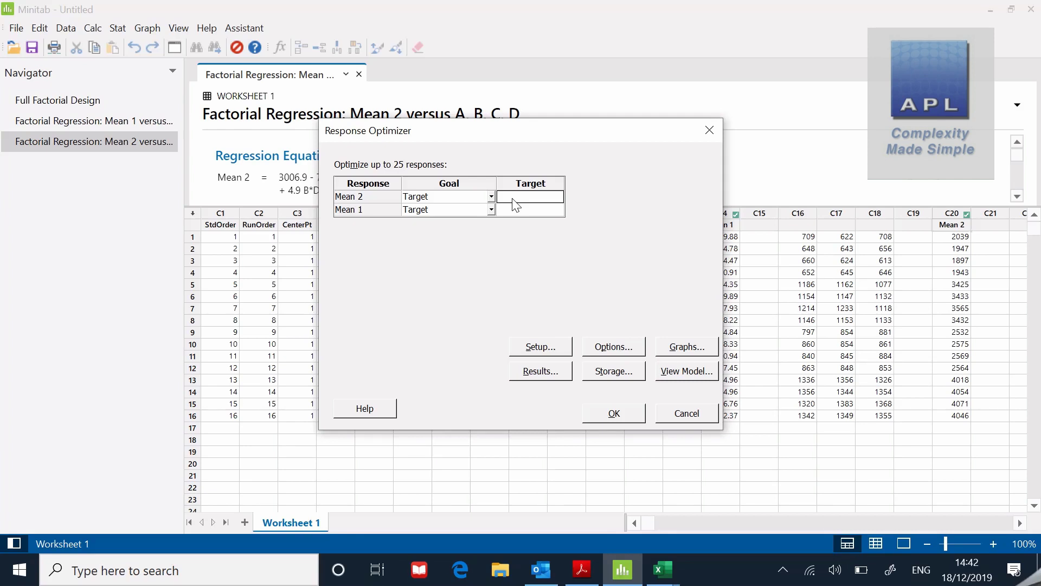
left_click_drag(508, 130, 652, 136)
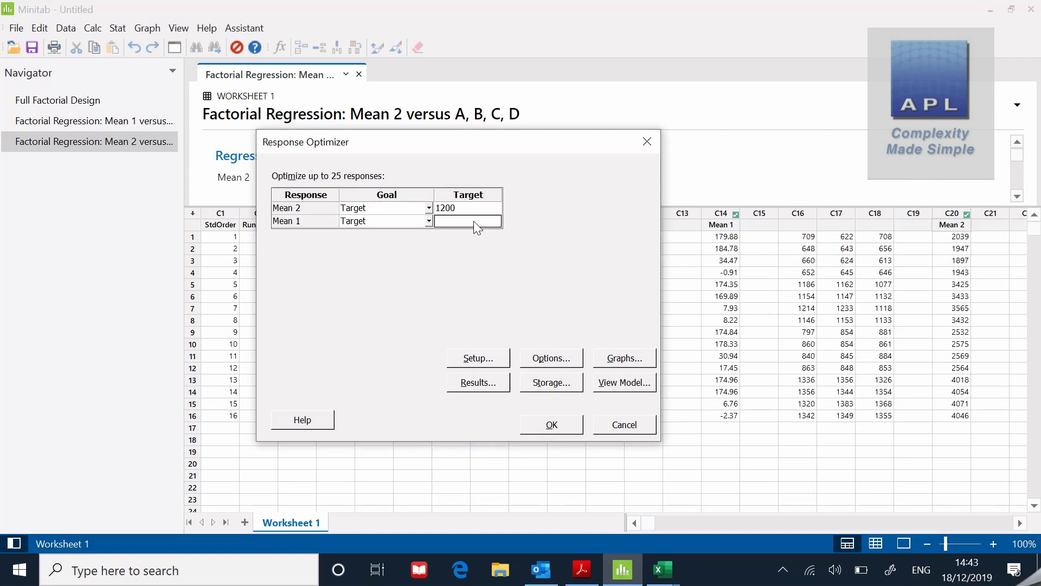
type("32")
- Review the lower and upper limits, weights and importance of Mean 2 and Mean 1 in the optimizer setup and accept them
left_click(481, 359)
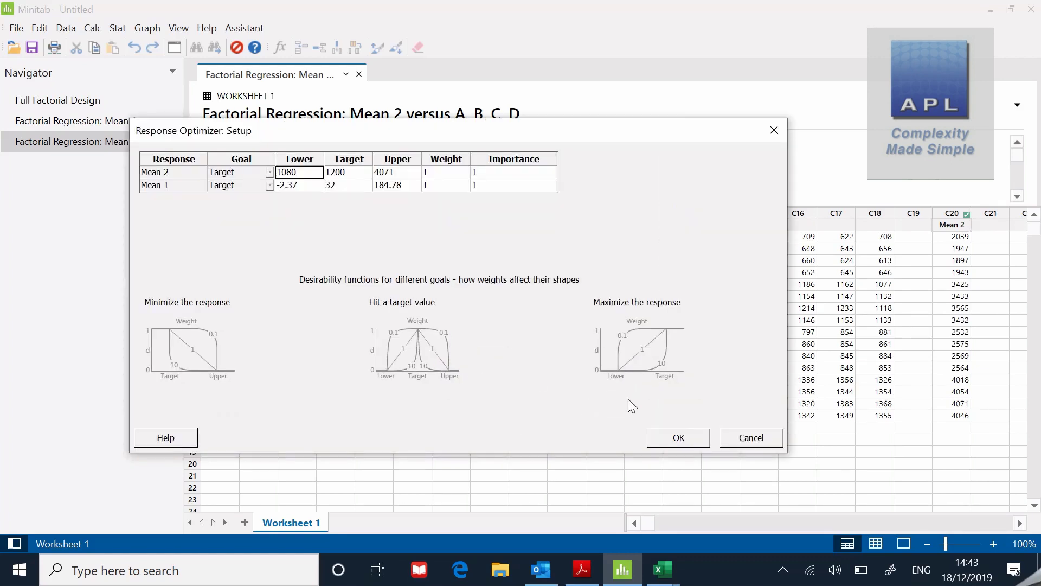
left_click(733, 438)
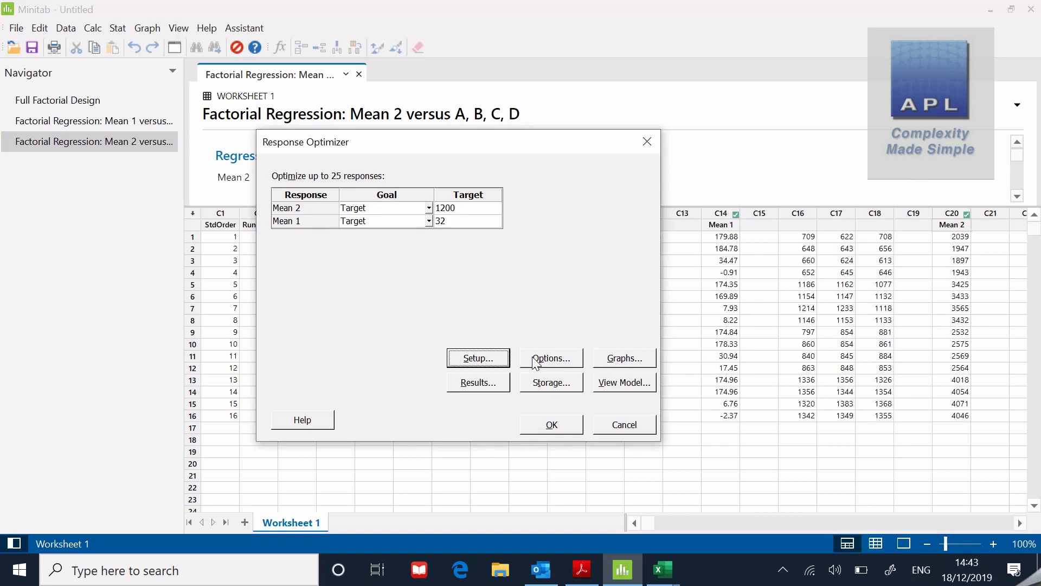
left_click(477, 360)
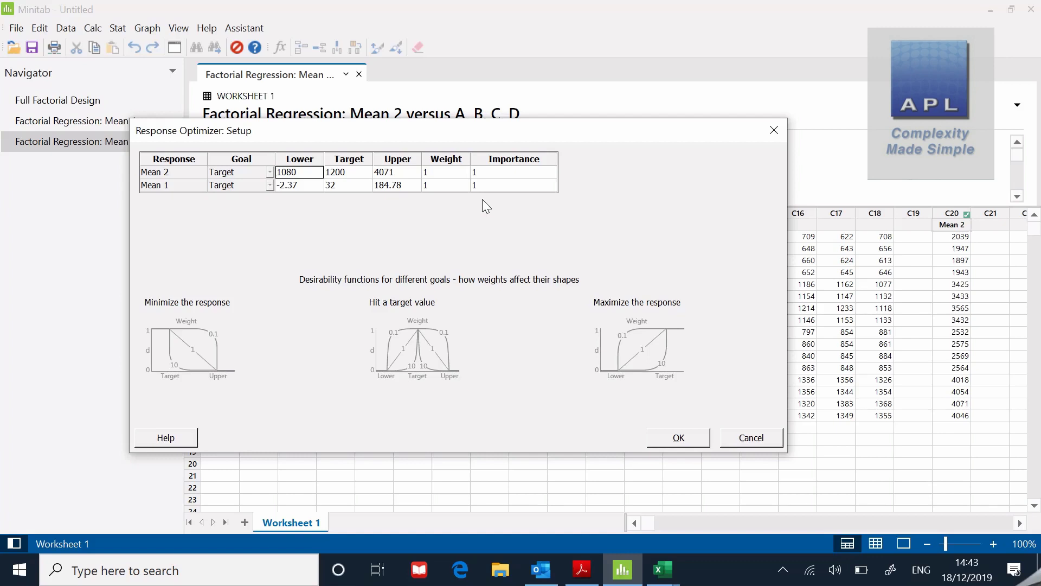
left_click(682, 433)
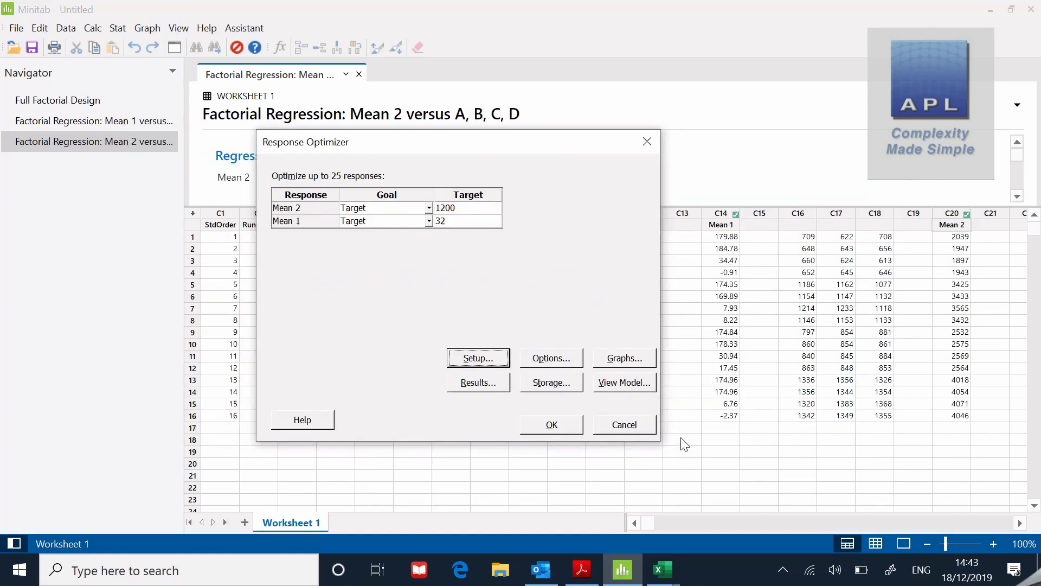
- Check the available constraint types for factor A in the optimizer options and accept No constraints for all four factors
left_click(569, 361)
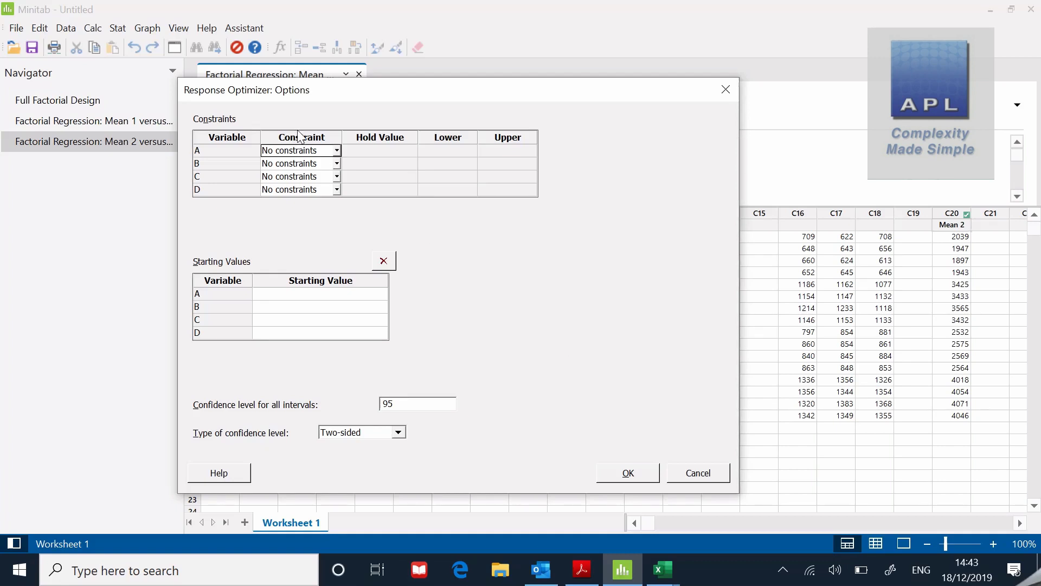
left_click(336, 152)
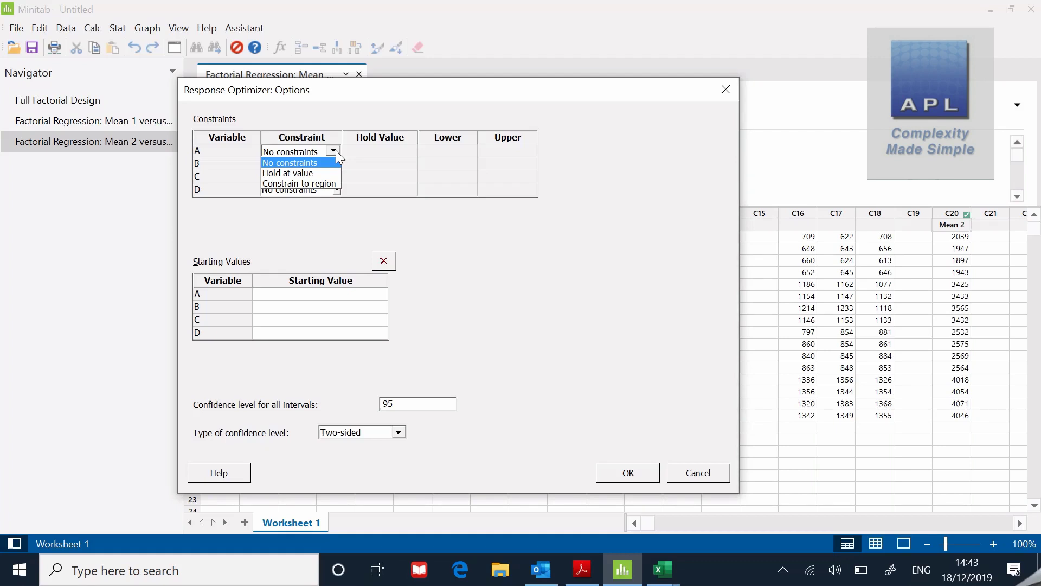
left_click(336, 150)
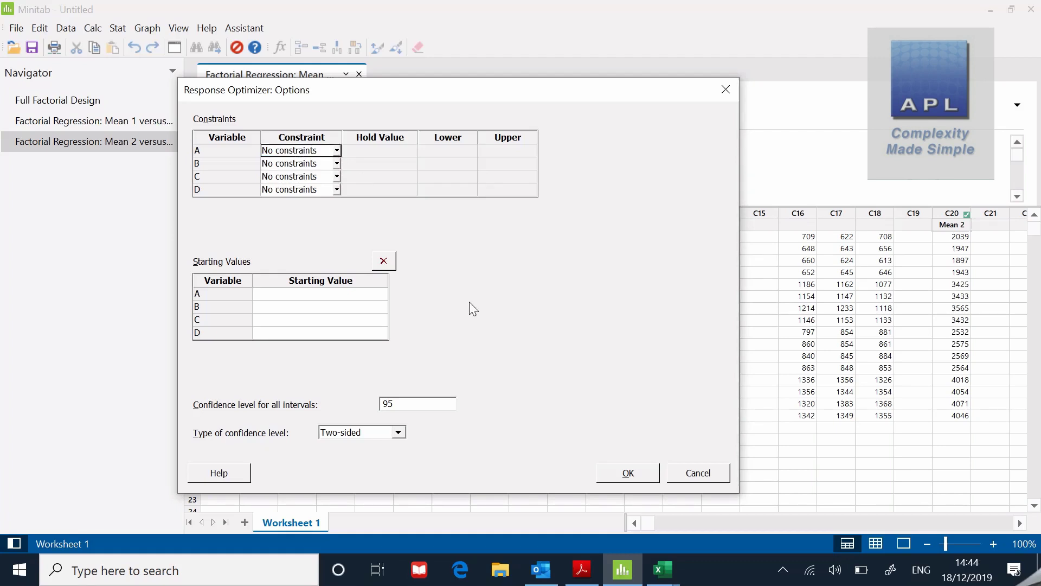
left_click(627, 476)
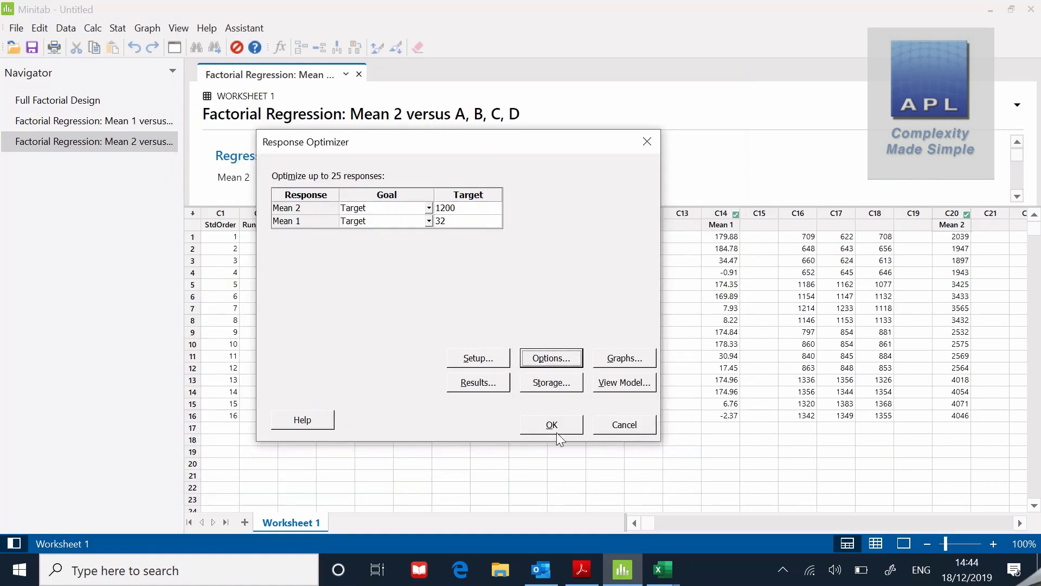
- Accept parameters, one solution and prediction as the displayed optimizer results and run the response optimization
left_click(475, 382)
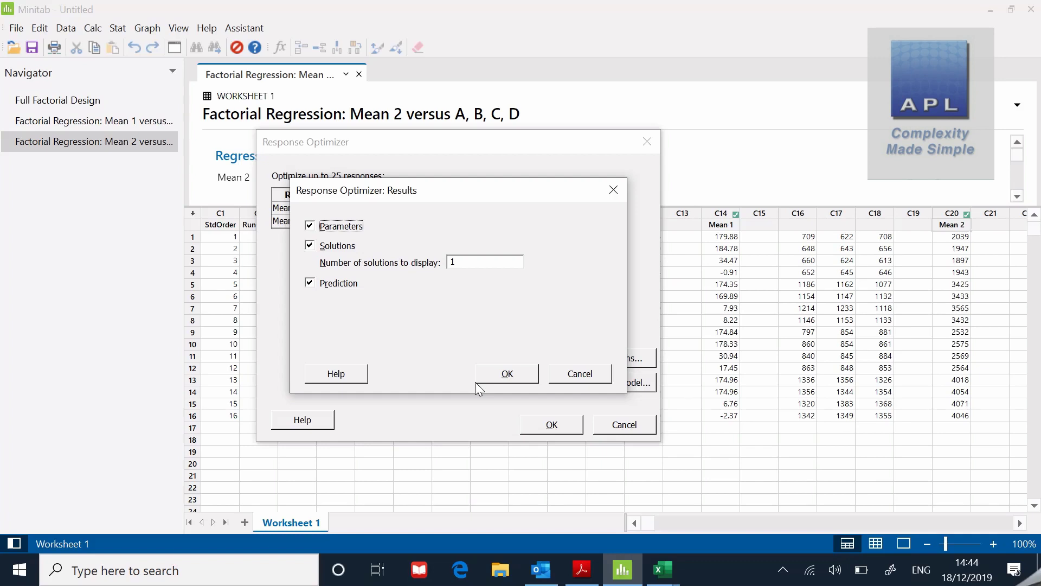
left_click(494, 377)
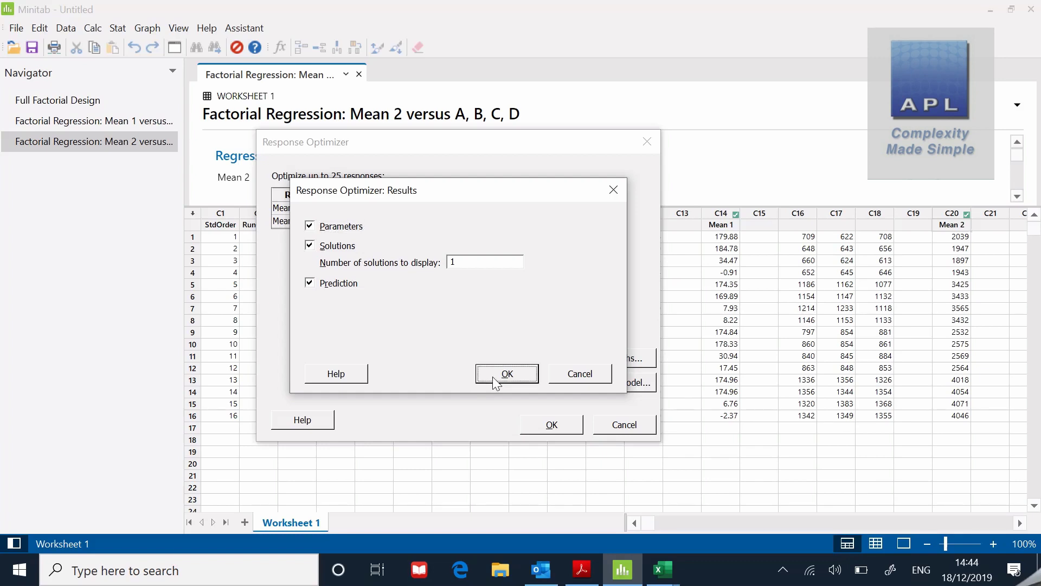
left_click(561, 428)
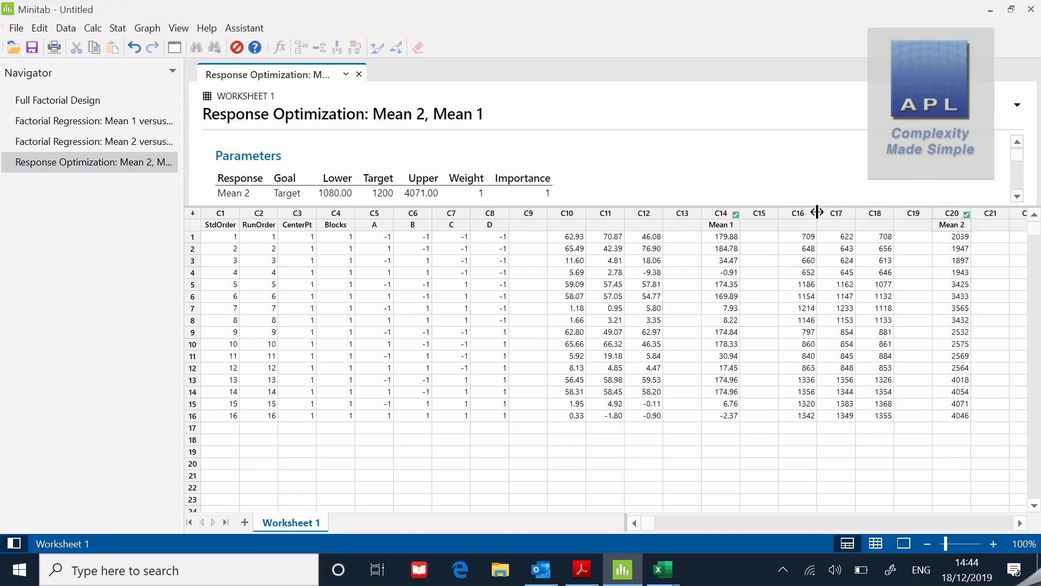
- Enlarge the output area, examine the optimization solution, multiple response prediction and desirability plot, and restore more room for the worksheet
left_click_drag(818, 205, 834, 422)
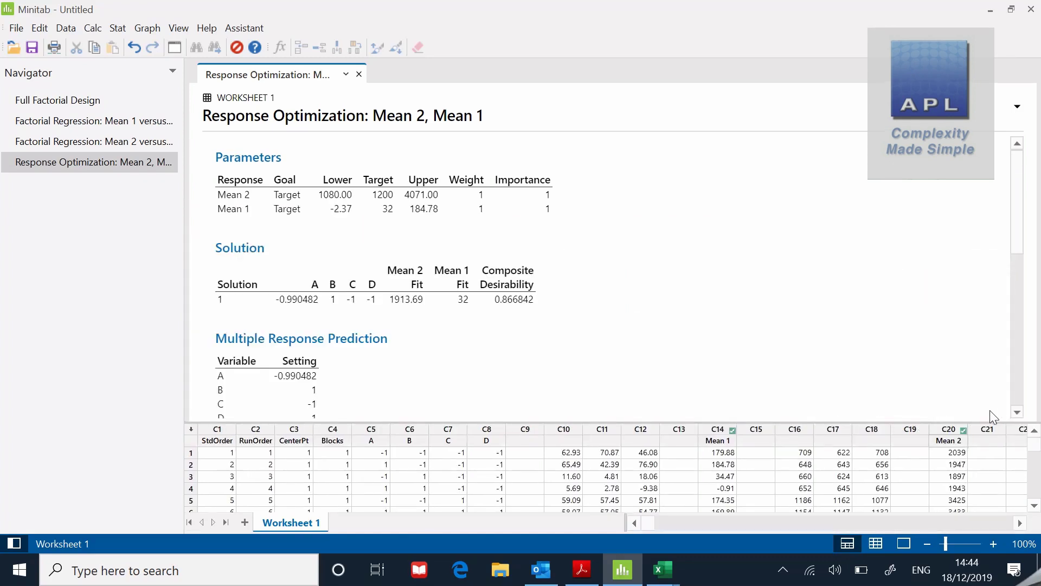
left_click(1018, 411)
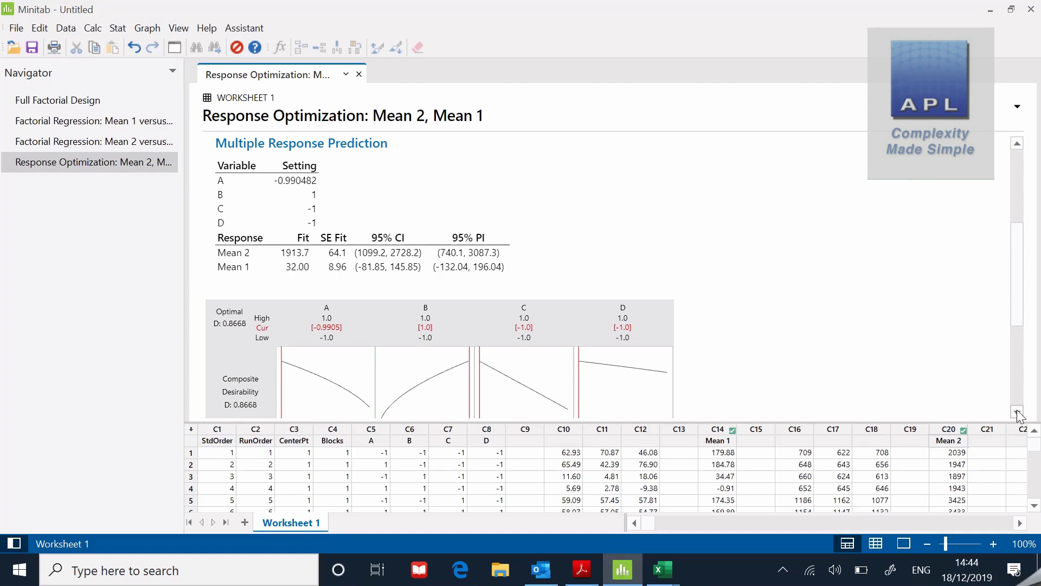
left_click(1018, 412)
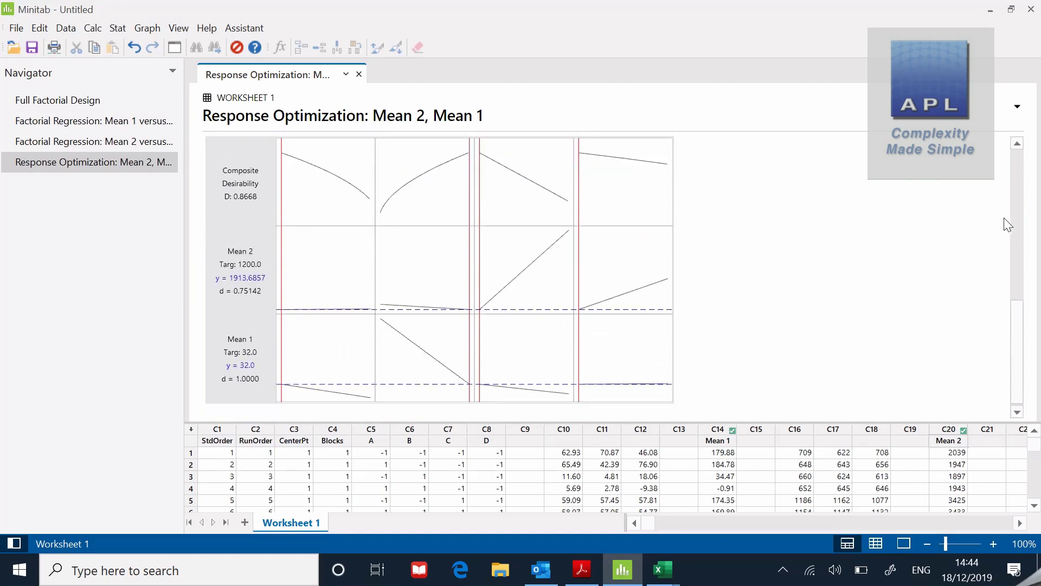
left_click(1024, 163)
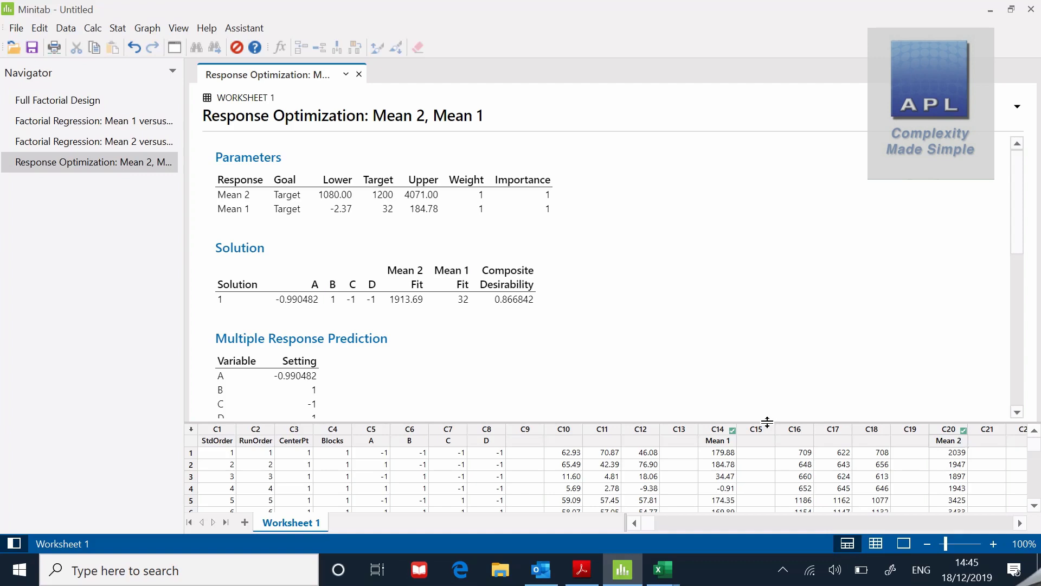
left_click_drag(767, 421, 749, 202)
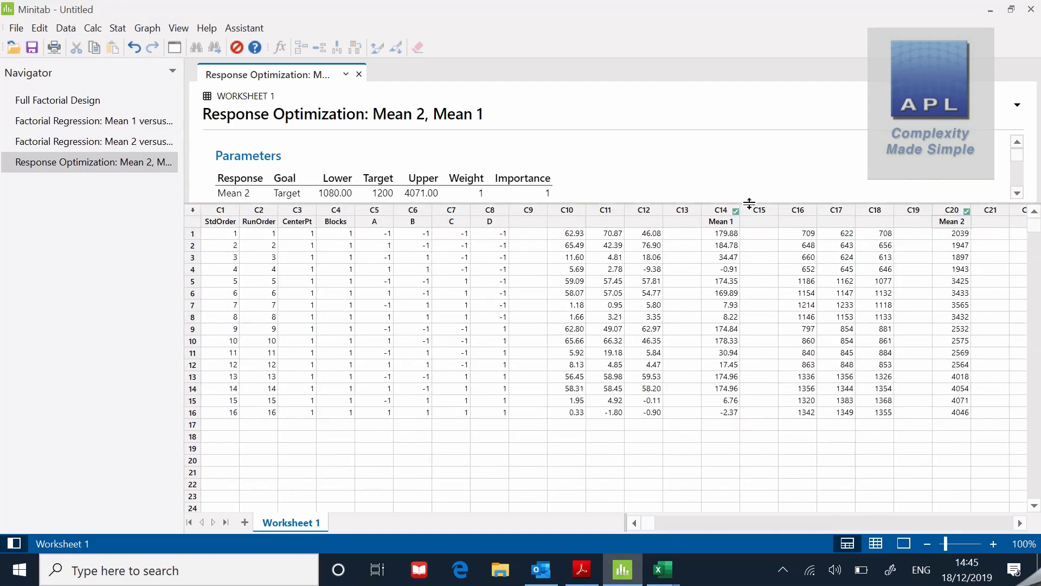